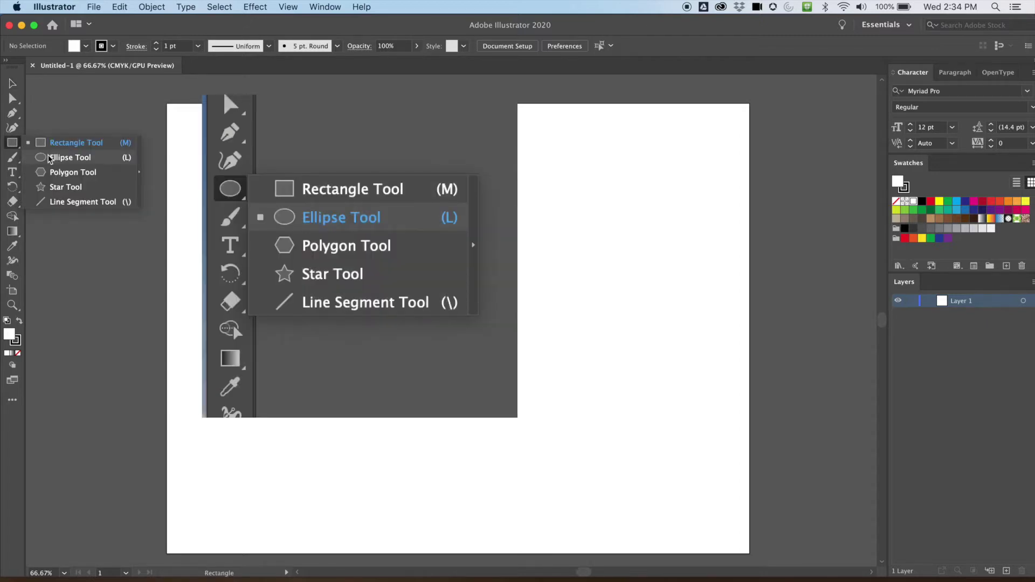
Draw a 1.9767 in circle with black fill and no stroke on the artboard
click(68, 157)
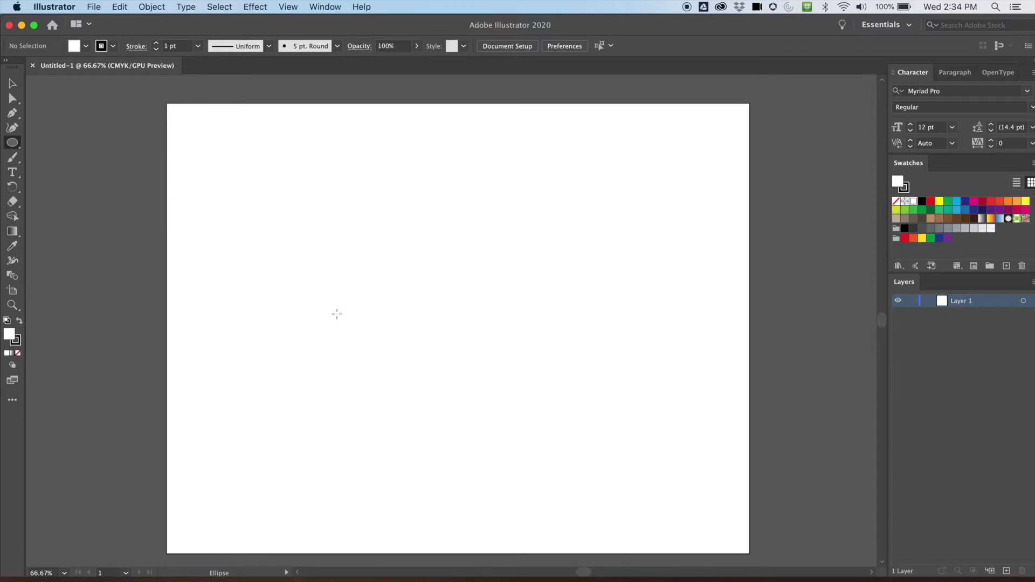
drag(344, 312, 452, 396)
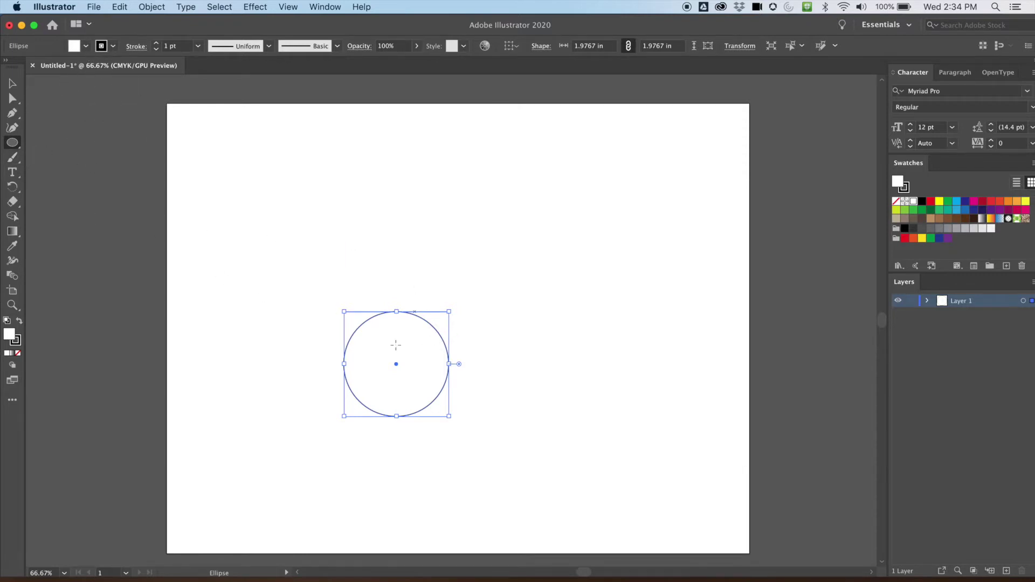
click(19, 322)
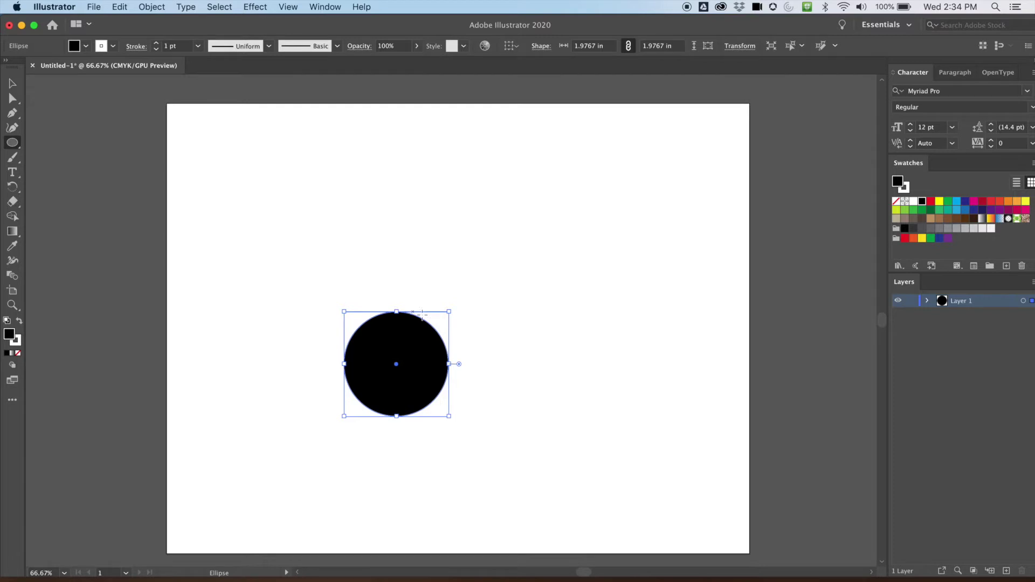
click(113, 46)
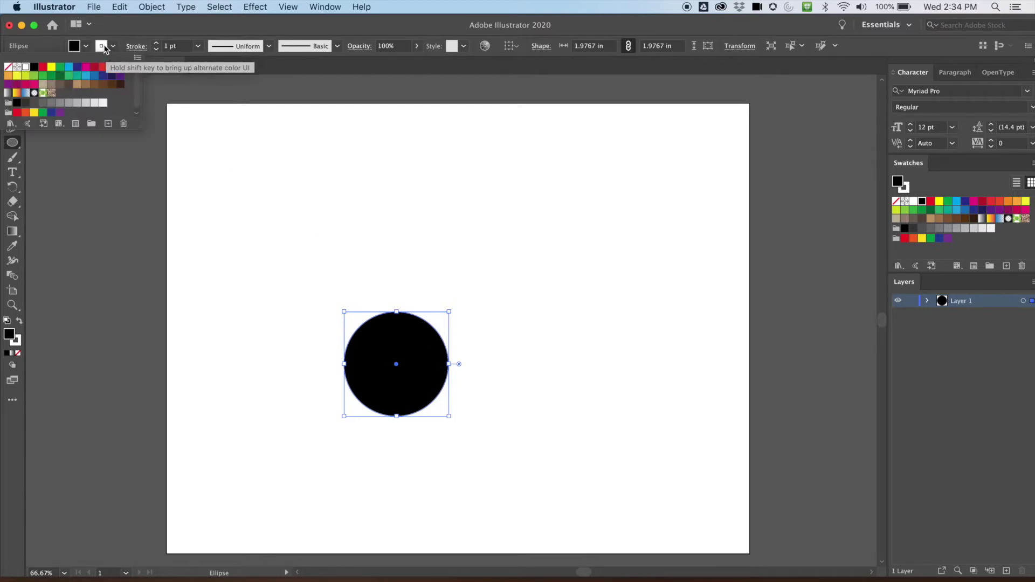
click(8, 68)
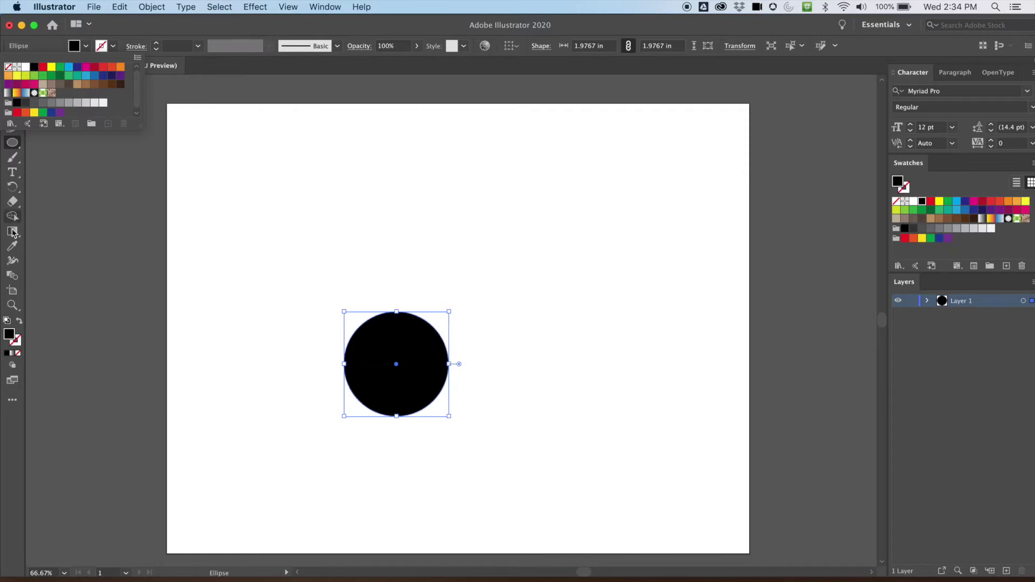
click(194, 26)
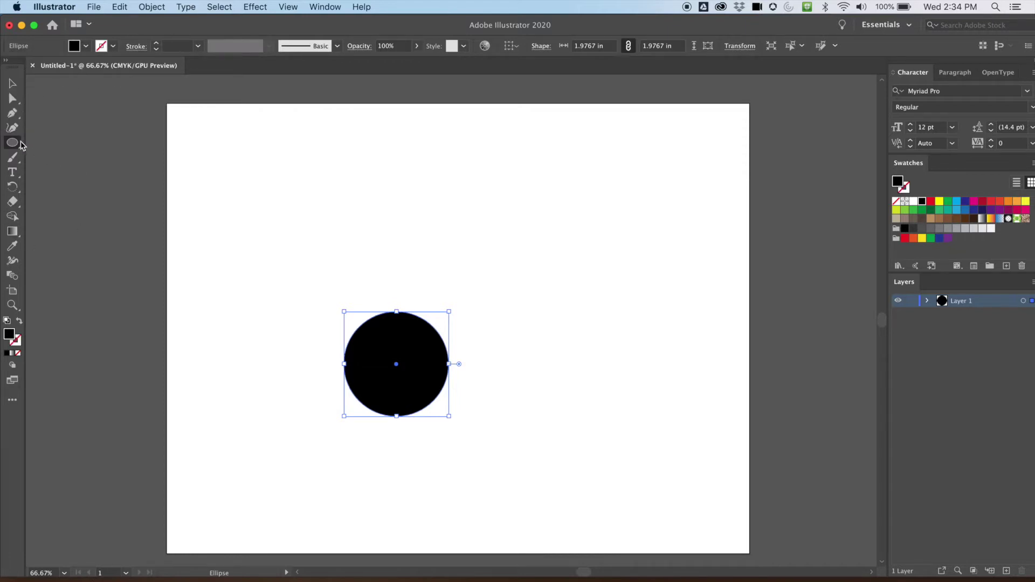
click(429, 323)
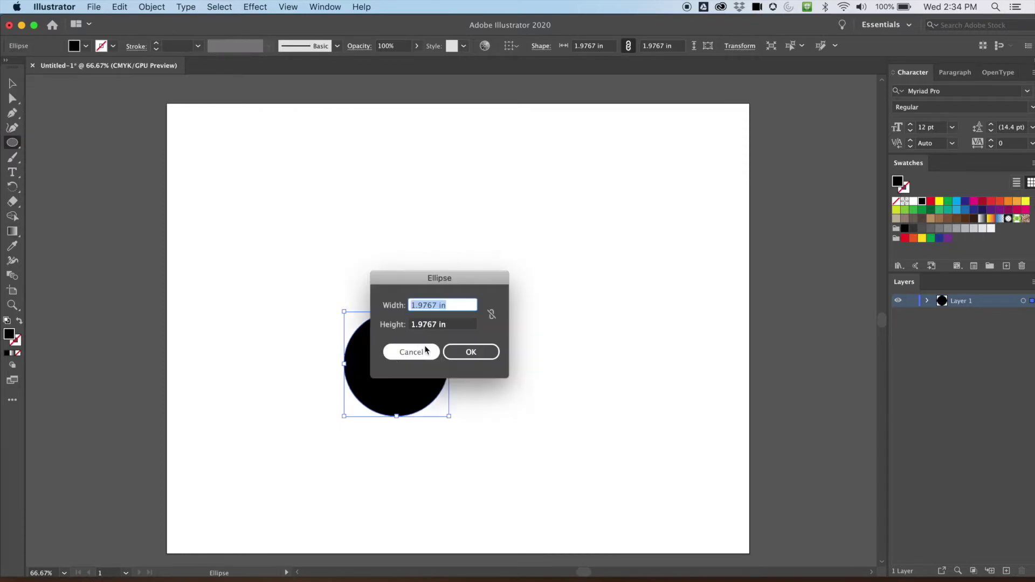
click(426, 353)
click(10, 85)
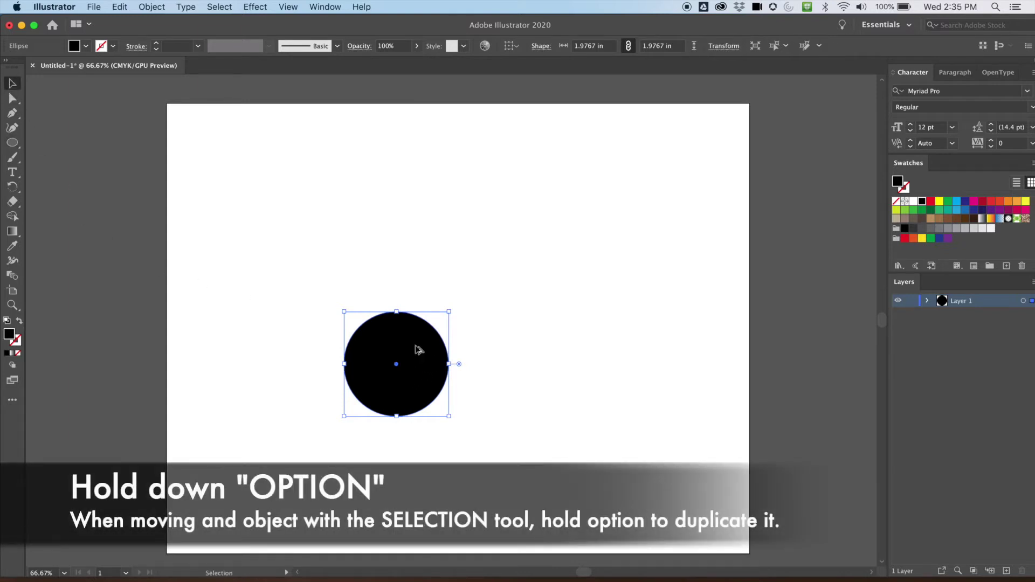
Copy the circle upward twice, scaling the copies down for the middle and head
drag(419, 349, 419, 267)
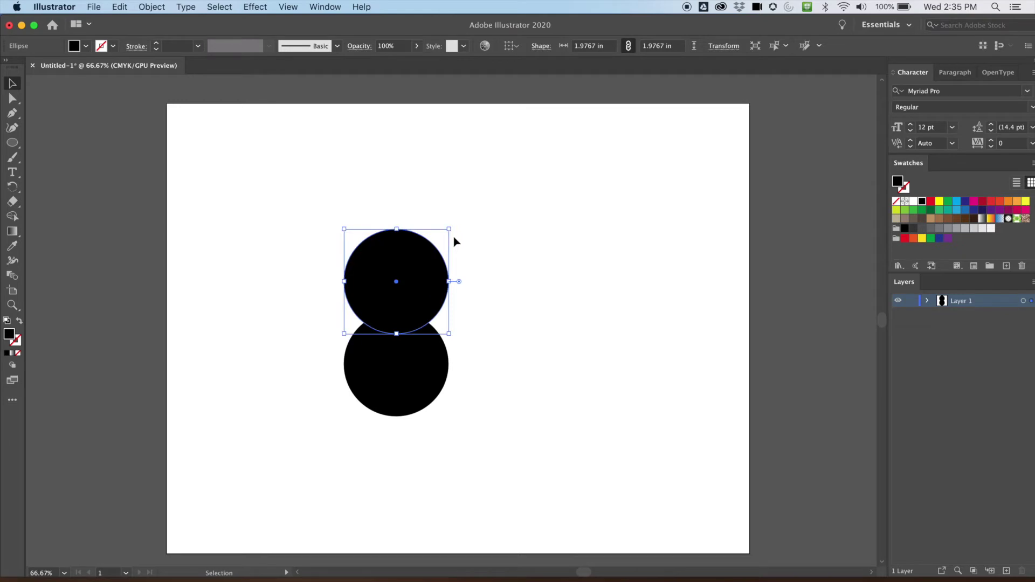
drag(450, 230, 418, 289)
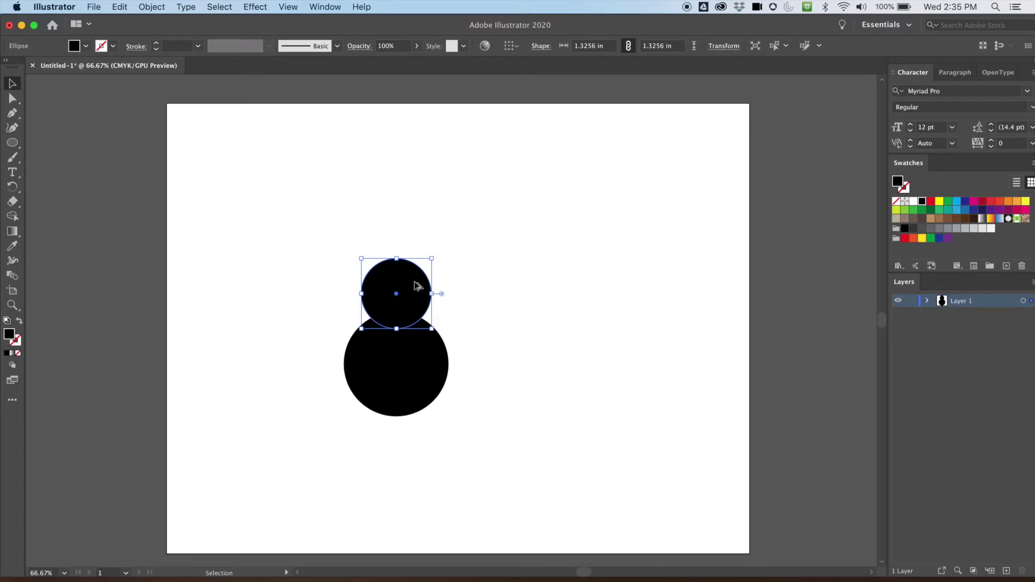
drag(419, 298, 422, 248)
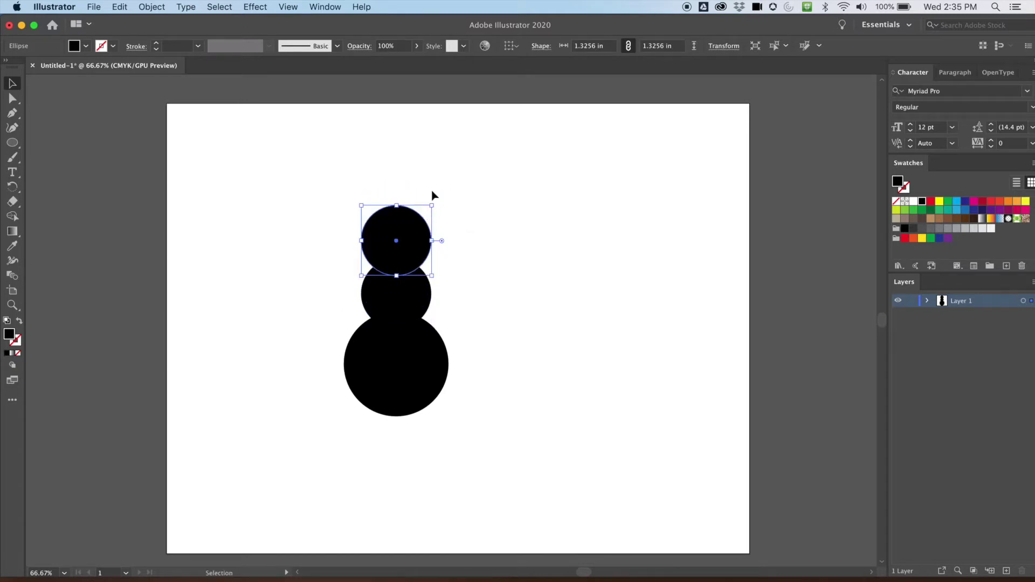
drag(433, 205, 417, 249)
Nudge the head circle up two steps with the arrow key and recentre the view
click(399, 458)
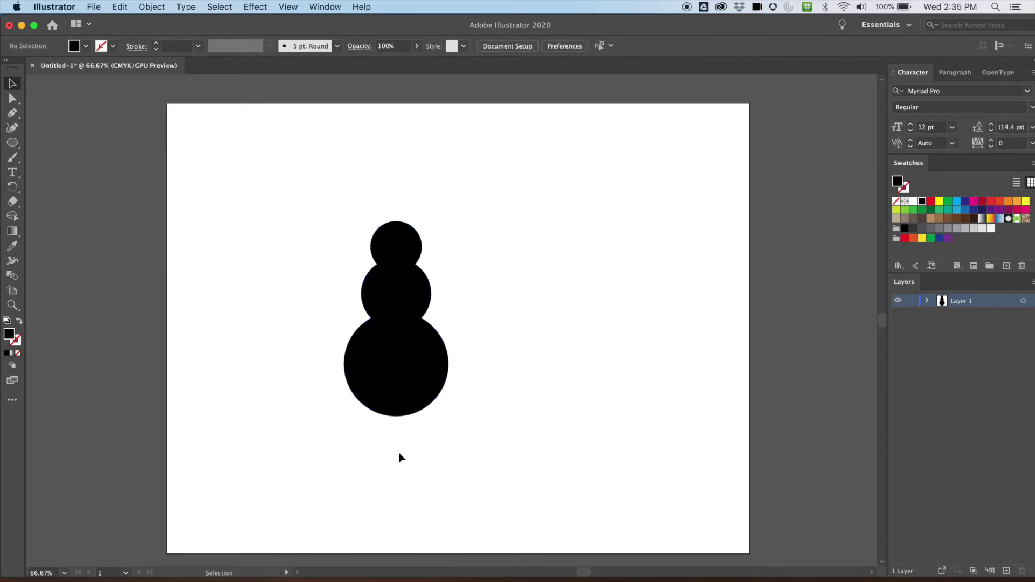
click(403, 240)
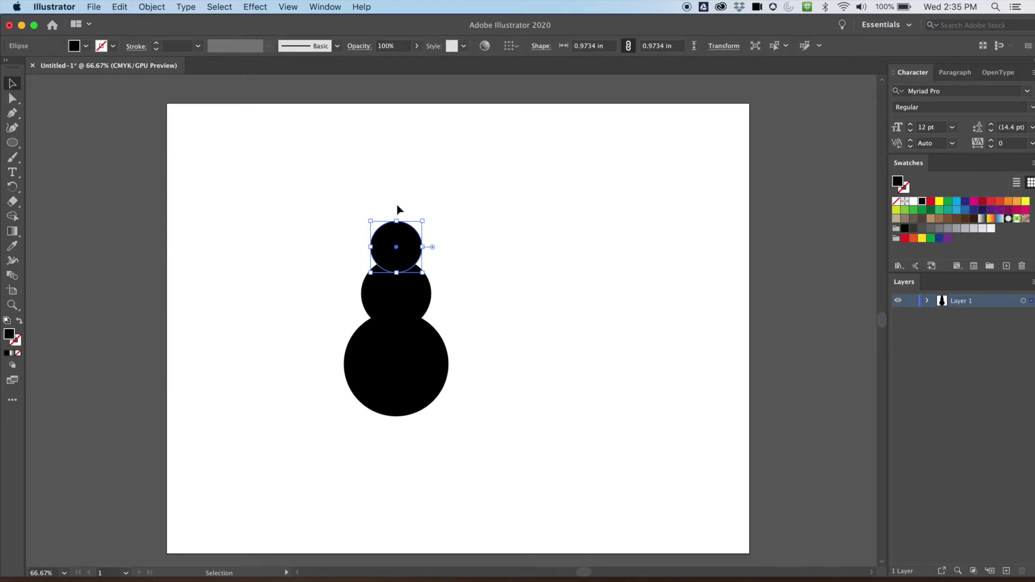
key(Up)
key(Up)
key(Up)
key(Up)
key(Up)
key(Up)
key(Up)
key(Up)
key(Up)
key(Up)
key(Up)
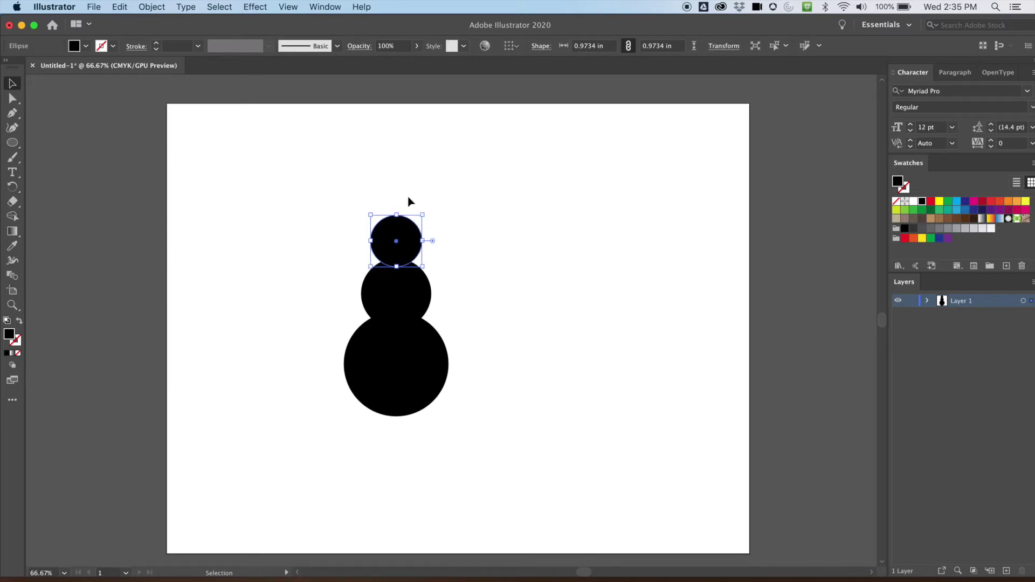
key(Up)
key(Up)
click(180, 321)
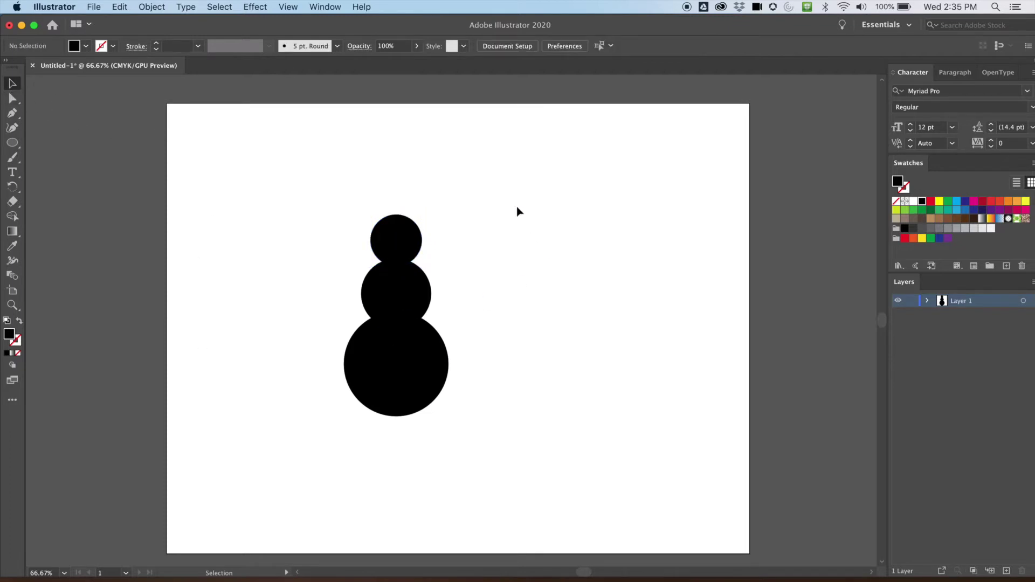
key(super+equal)
key(super+equal)
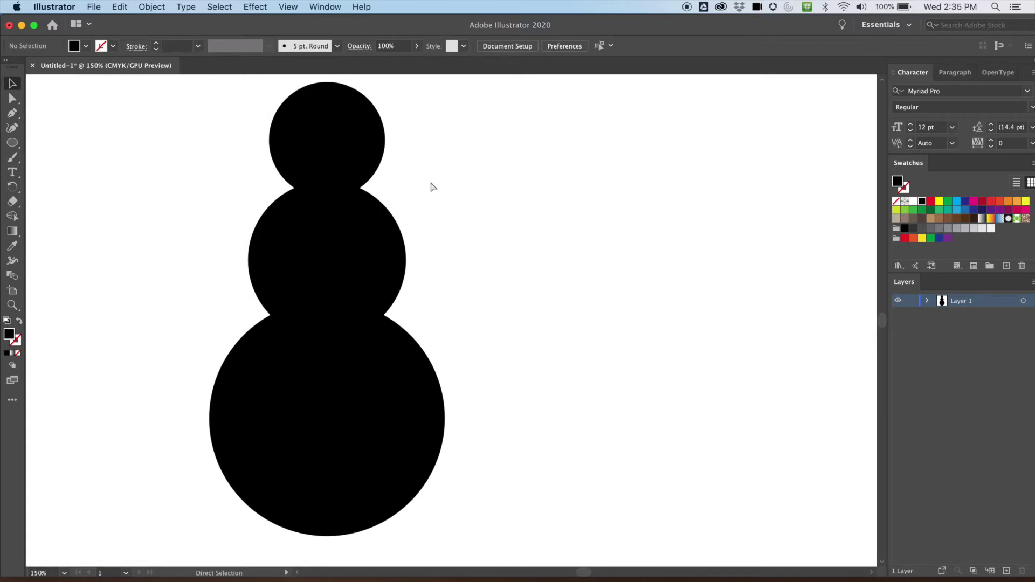
key(super+minus)
key(space)
drag(469, 208, 464, 239)
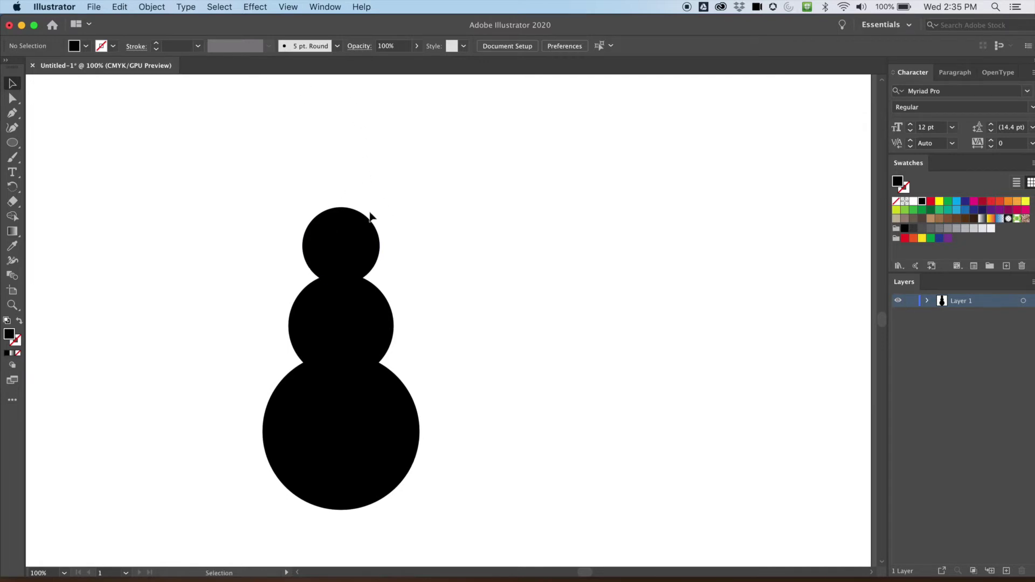
drag(229, 197, 416, 480)
click(492, 280)
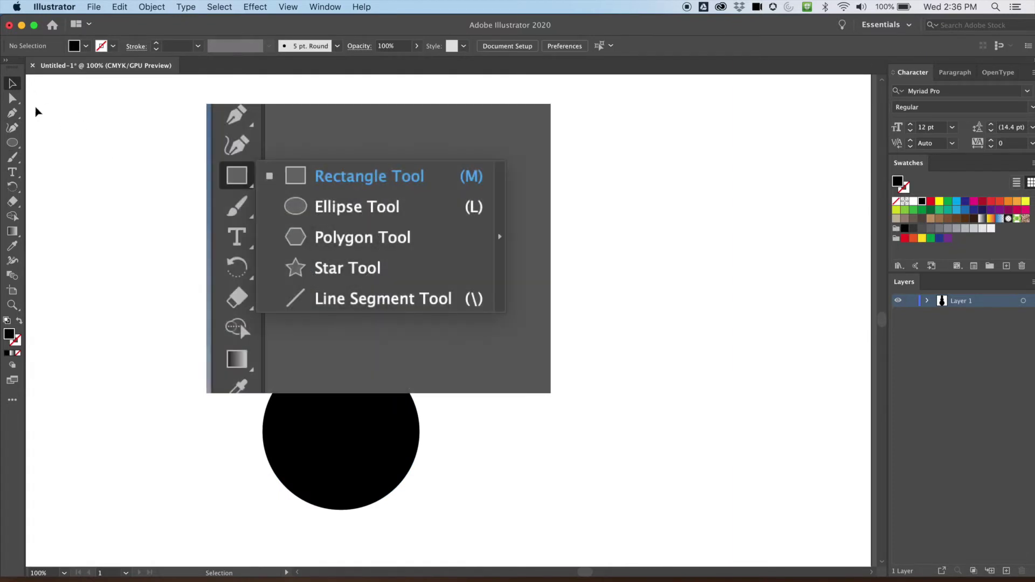
Draw a thin black rectangle above the head as the hat's brim
click(13, 143)
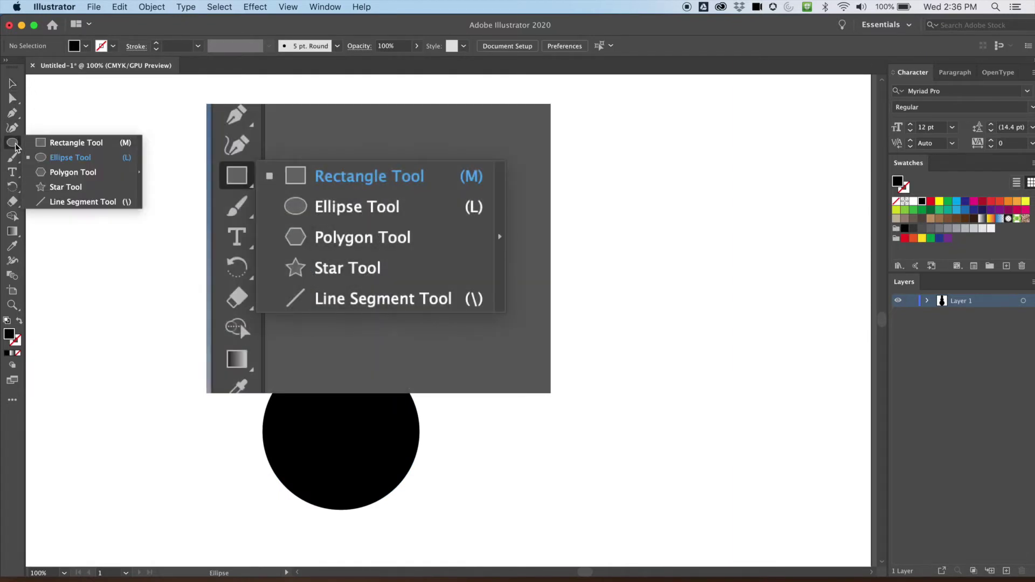
click(62, 144)
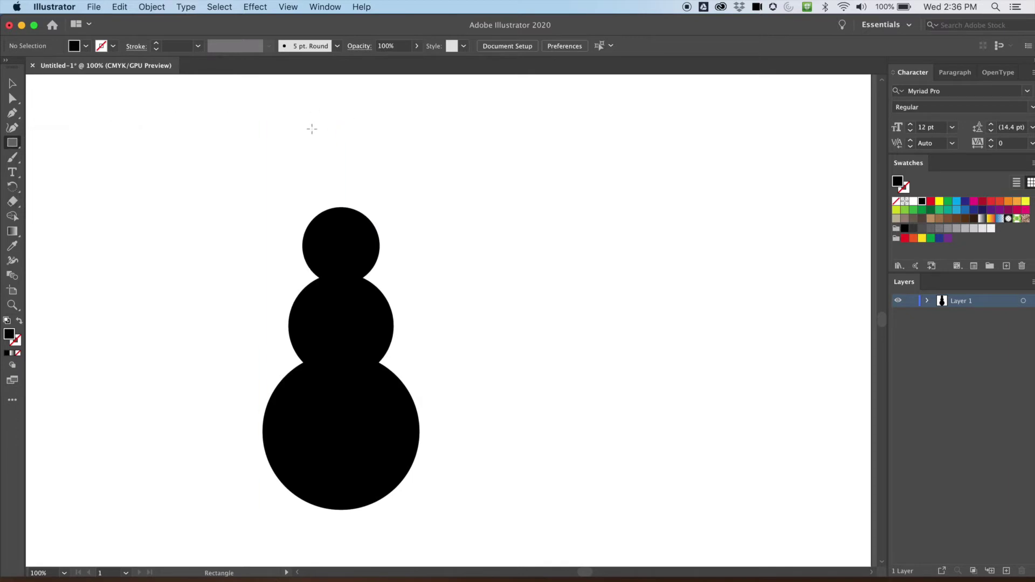
drag(276, 179, 367, 212)
click(13, 84)
click(311, 161)
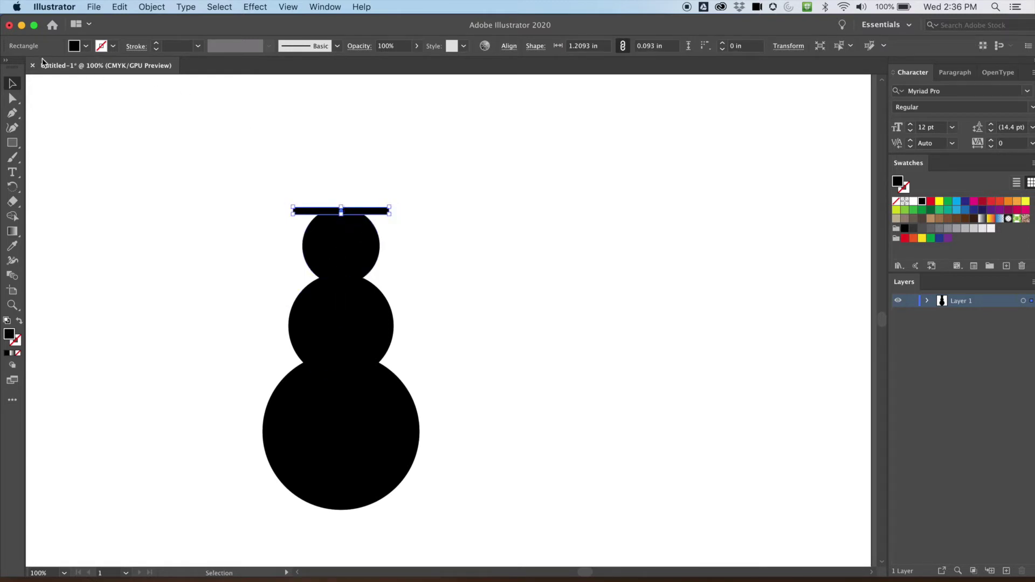
Add a taller rectangle crown on the brim, then shorten the crown and narrow the brim
click(11, 142)
drag(323, 148, 366, 207)
key(v)
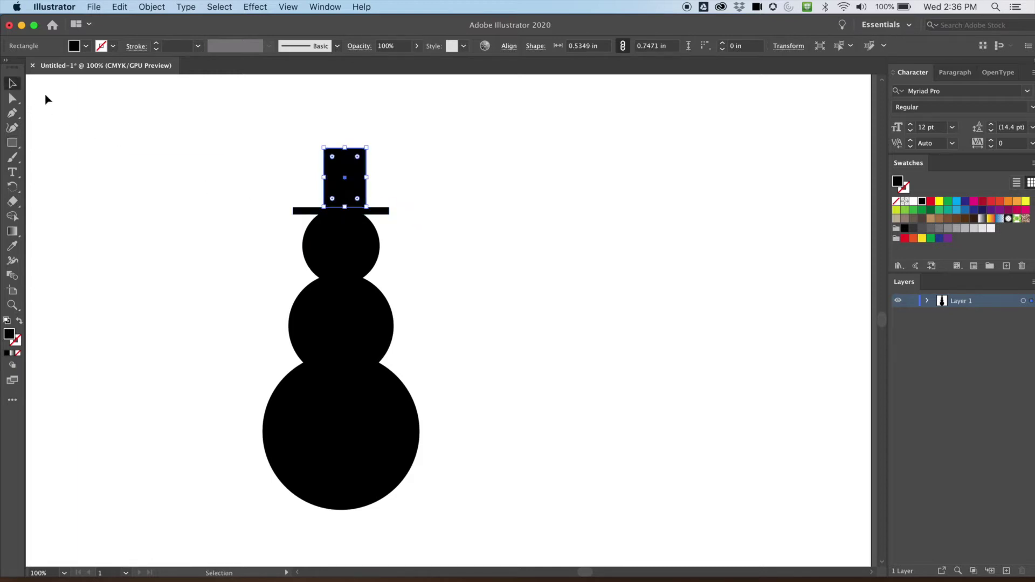
drag(349, 172, 343, 158)
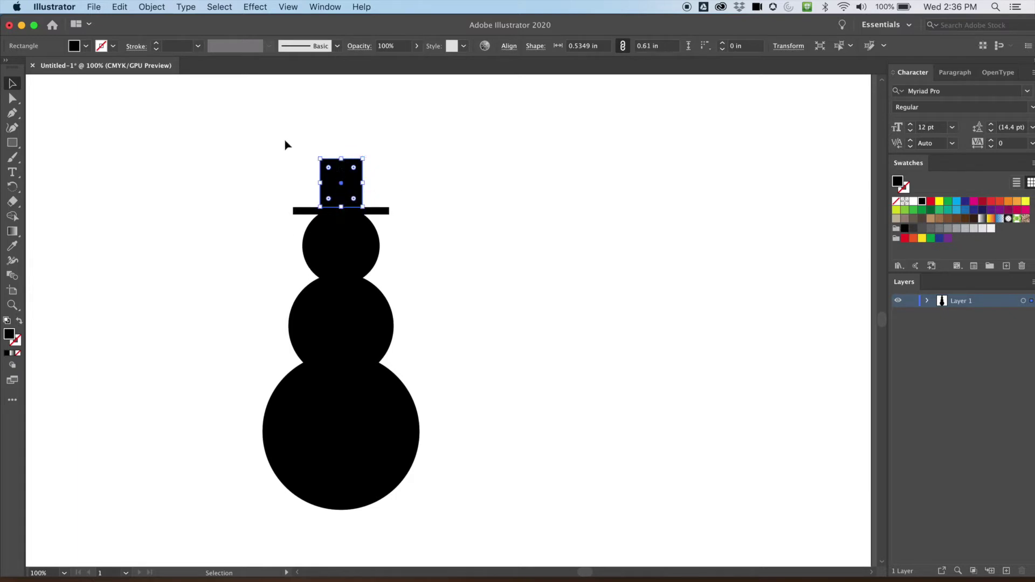
click(287, 144)
click(294, 212)
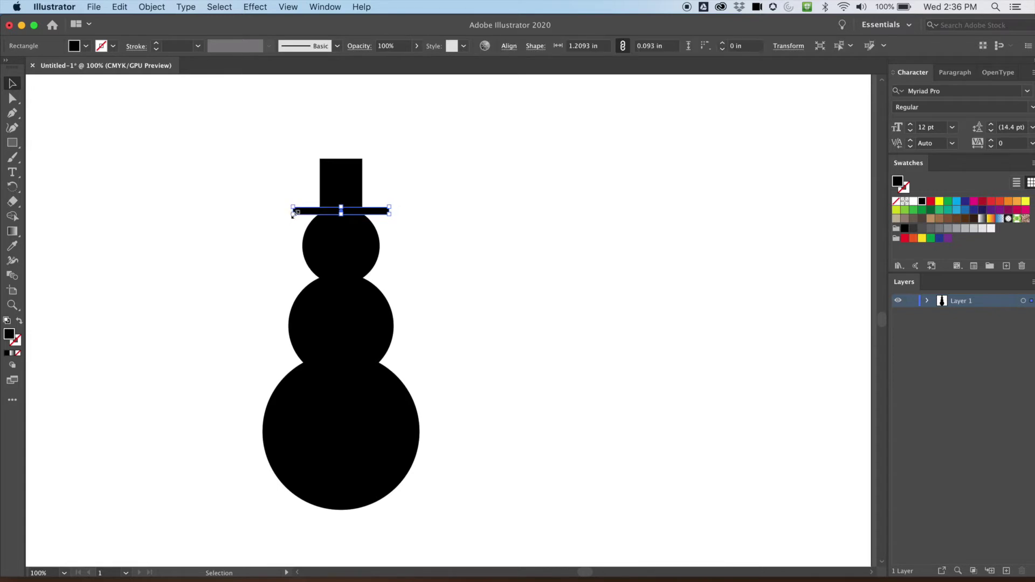
drag(294, 216, 309, 213)
drag(376, 214, 373, 214)
key(super+shift+a)
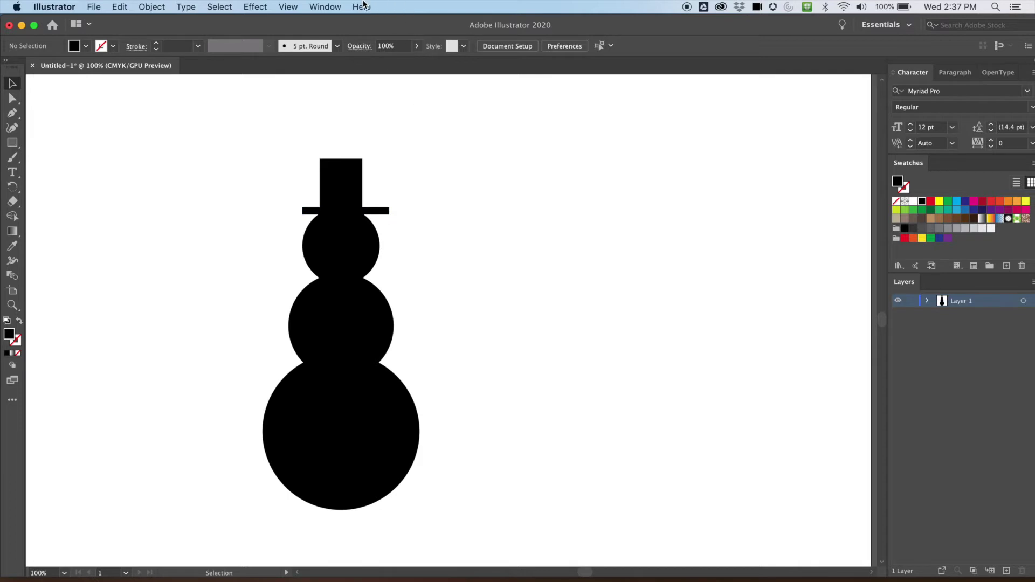
Bring up the Align panel and move it off the drawing
click(325, 7)
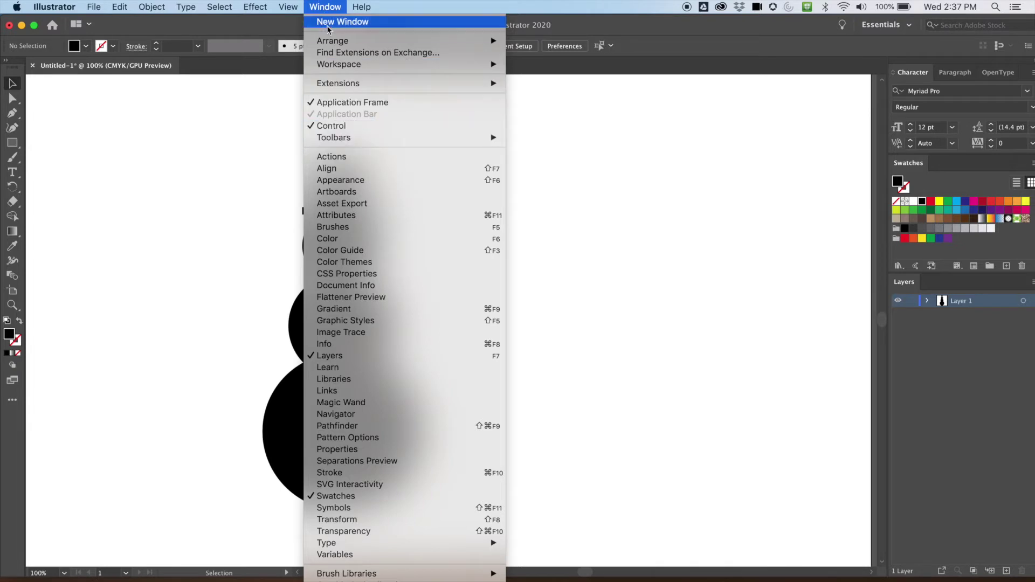
click(343, 172)
drag(622, 147, 751, 82)
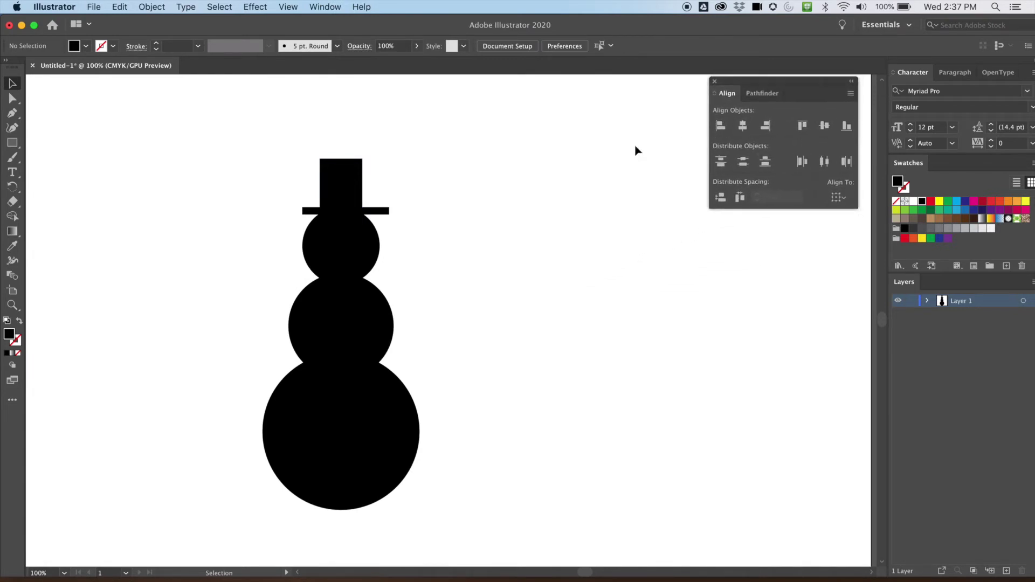
Centre the hat's crown horizontally on its brim
drag(284, 188, 366, 215)
click(409, 168)
drag(416, 159, 303, 210)
click(409, 197)
drag(410, 178, 360, 213)
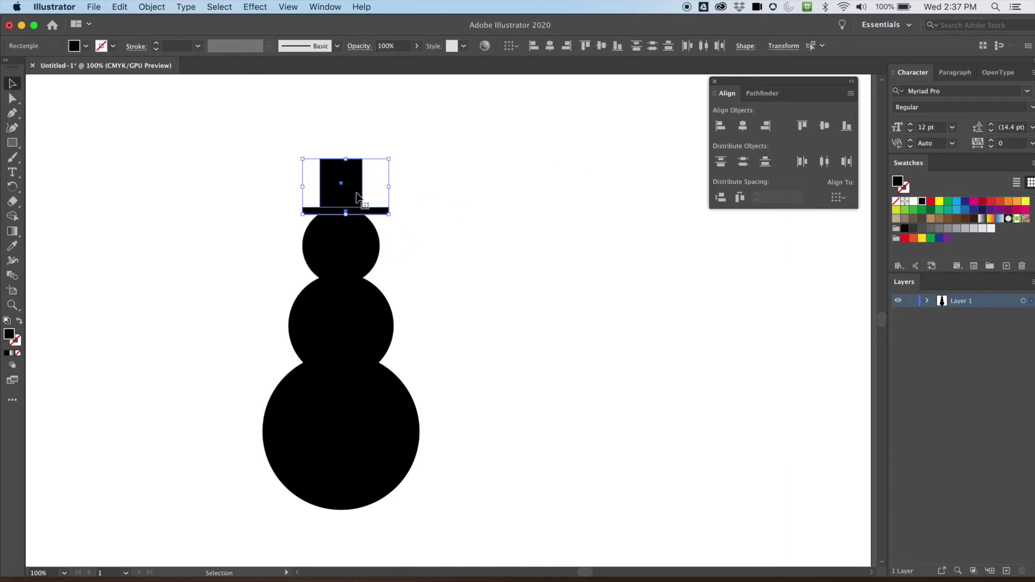
click(721, 127)
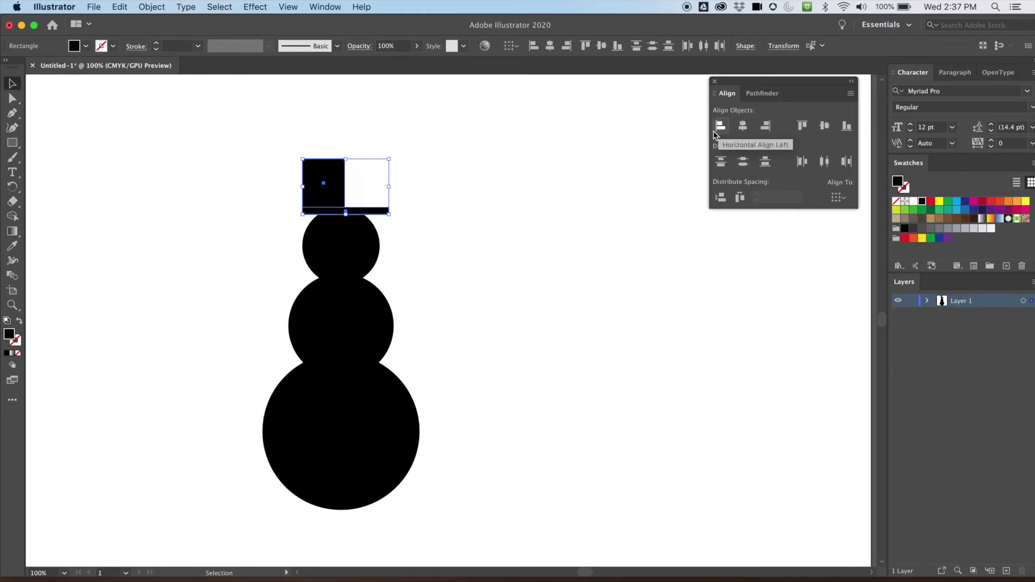
click(766, 127)
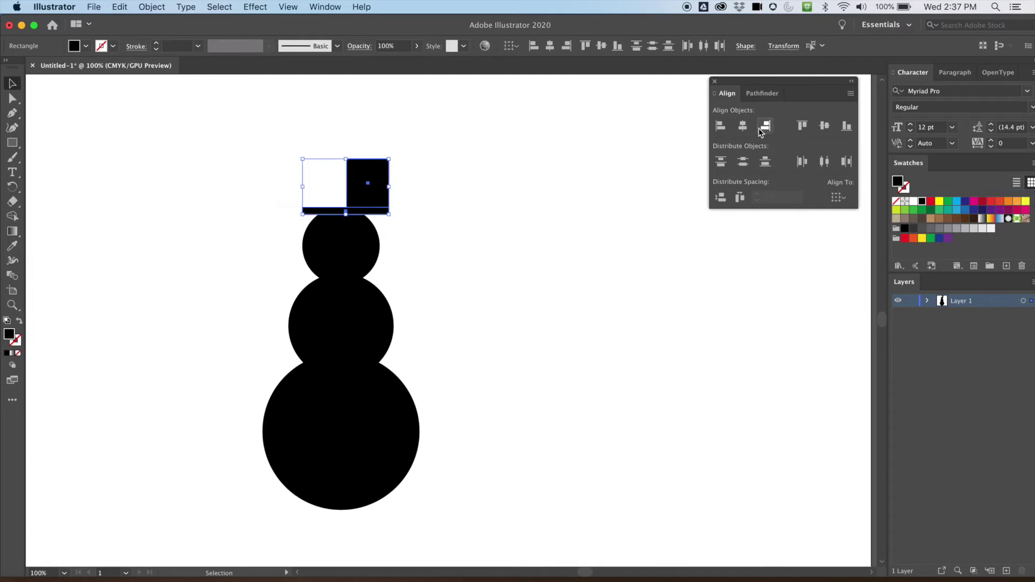
click(743, 127)
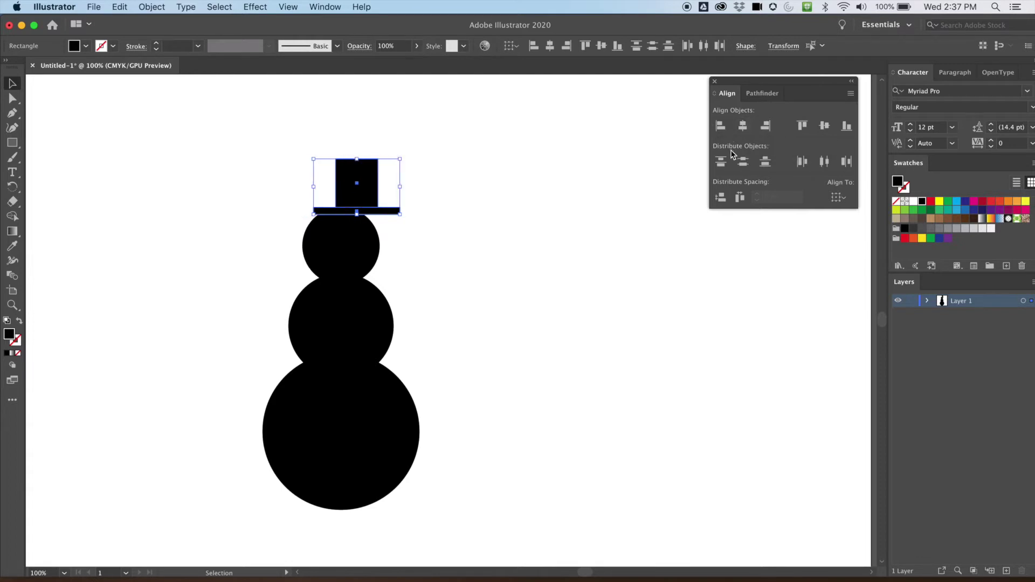
click(452, 163)
Horizontally centre the hat, head and body circles on one vertical axis
drag(436, 157, 330, 261)
click(743, 126)
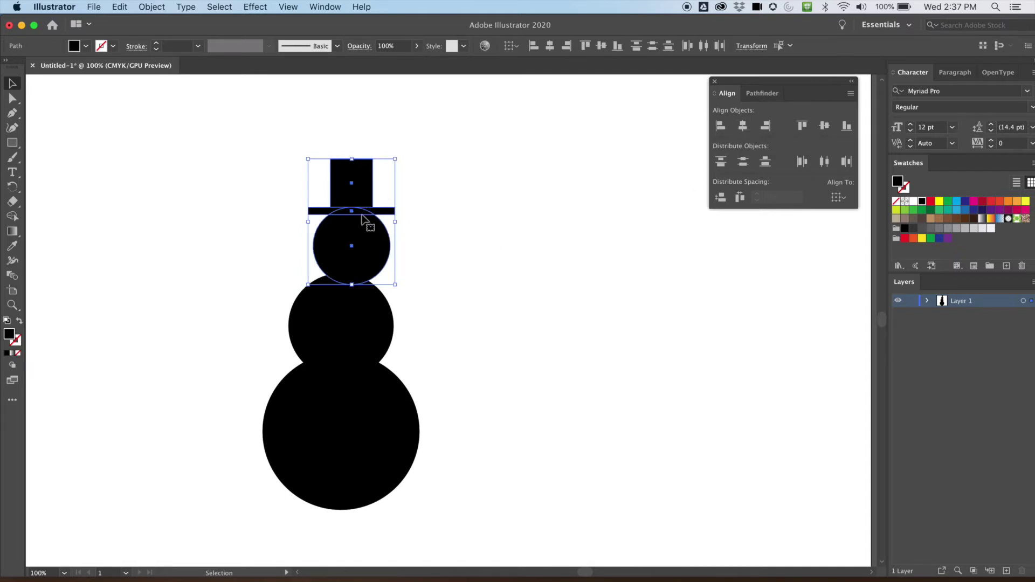
drag(470, 164, 280, 469)
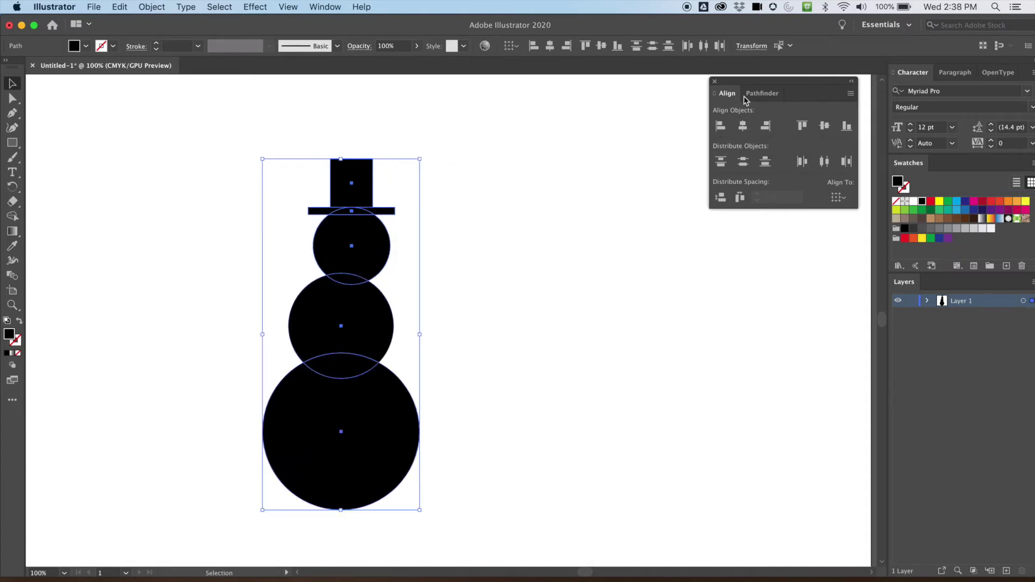
click(743, 126)
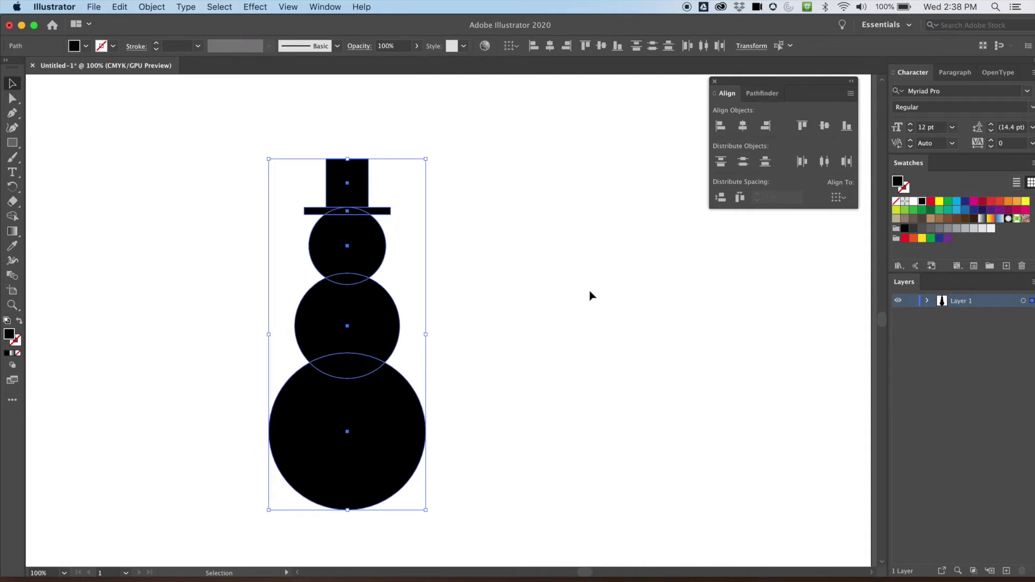
click(509, 218)
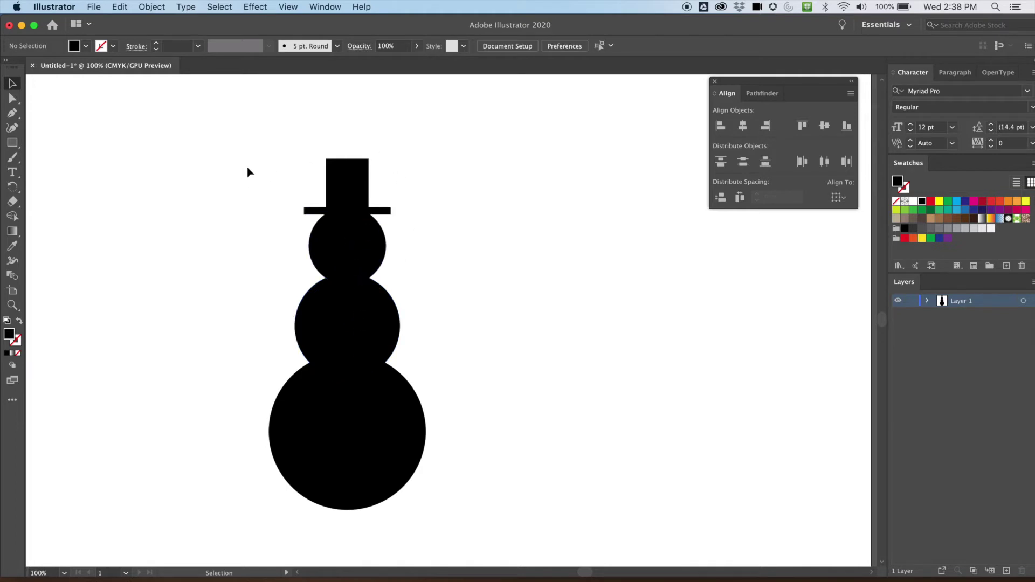
Select the hat's crown rectangle and add the brim rectangle to the selection
drag(291, 159, 399, 218)
drag(764, 86, 775, 86)
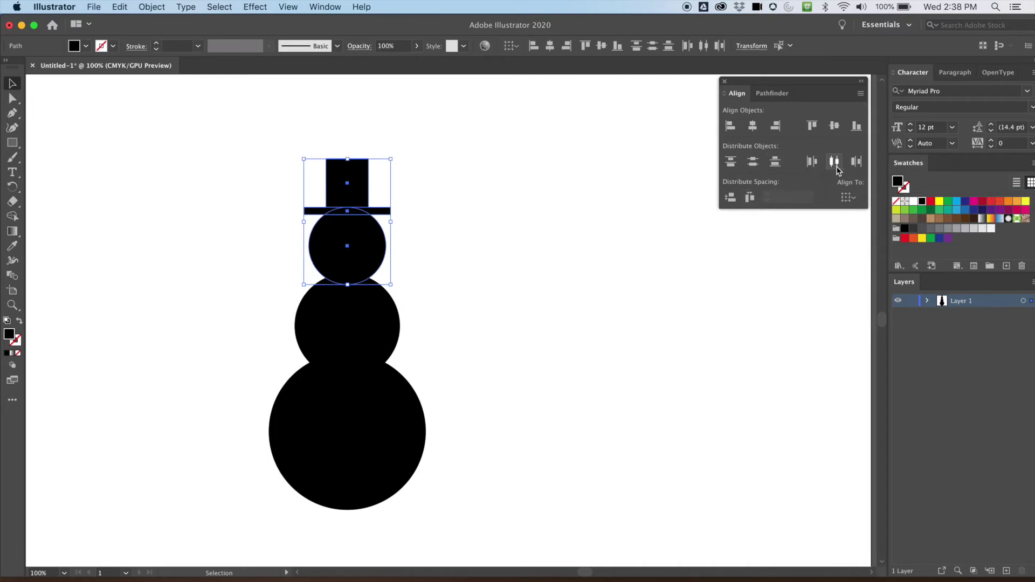
click(363, 142)
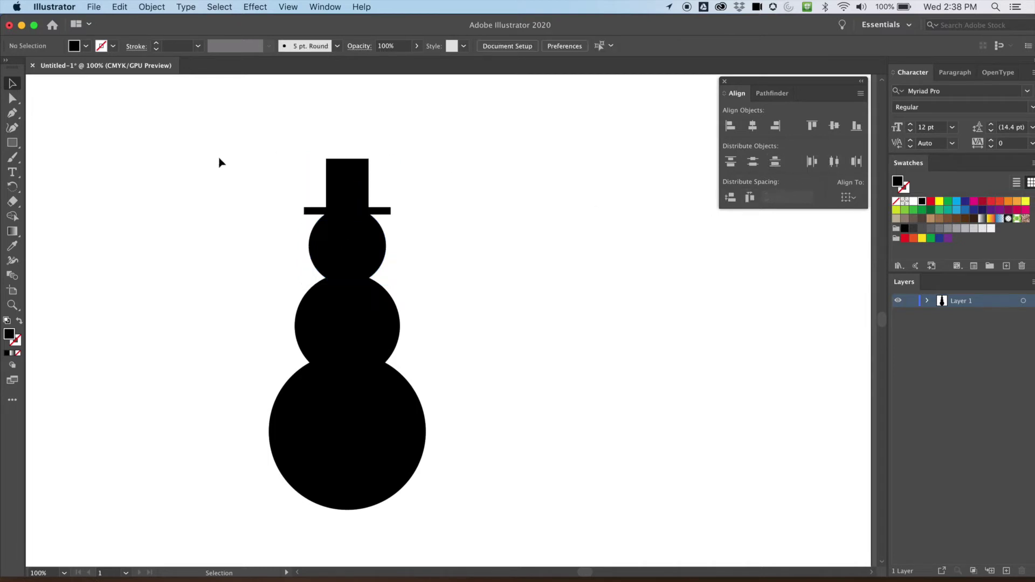
drag(755, 84, 757, 73)
drag(263, 167, 468, 488)
click(575, 332)
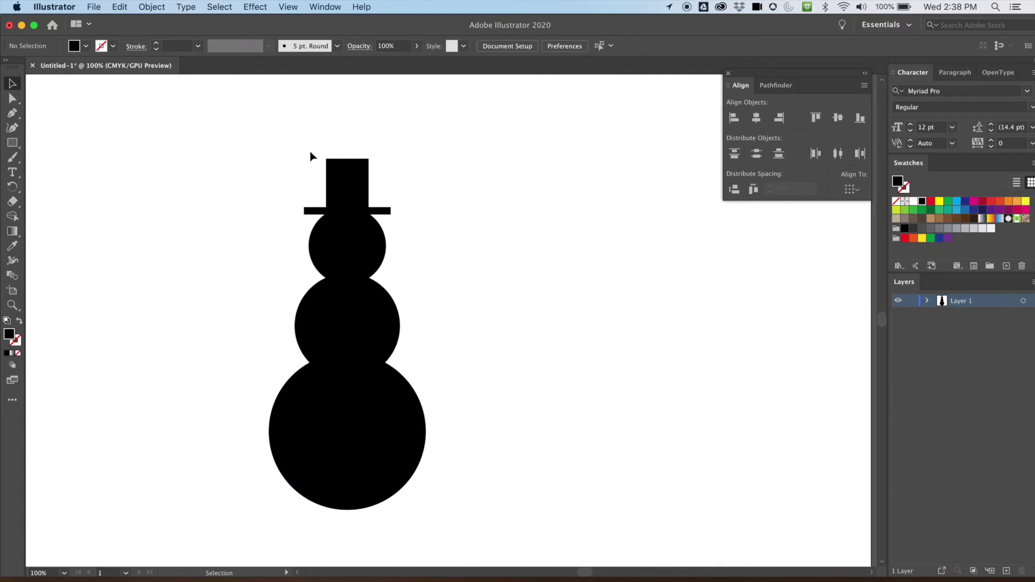
click(339, 167)
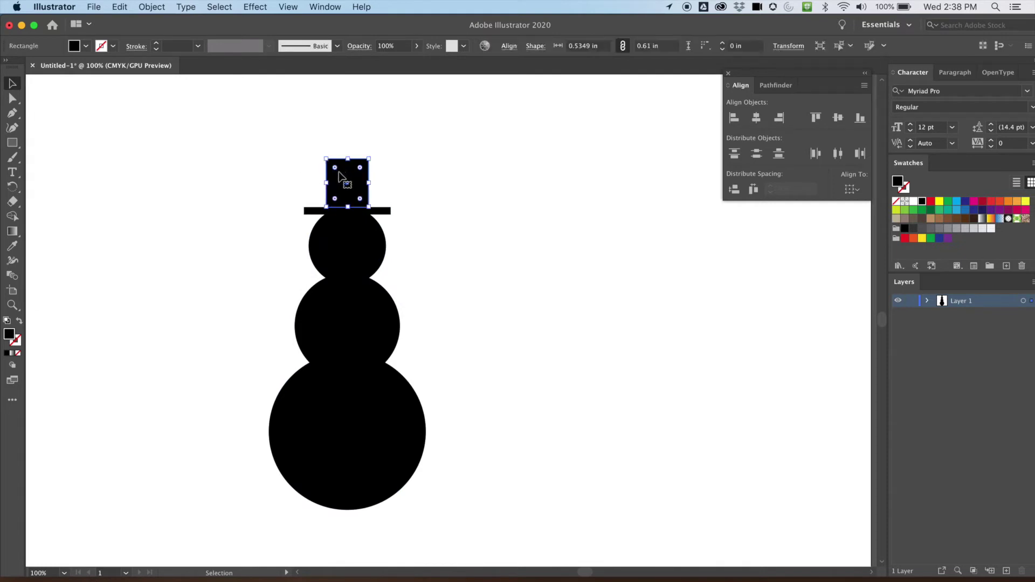
shift+click(316, 213)
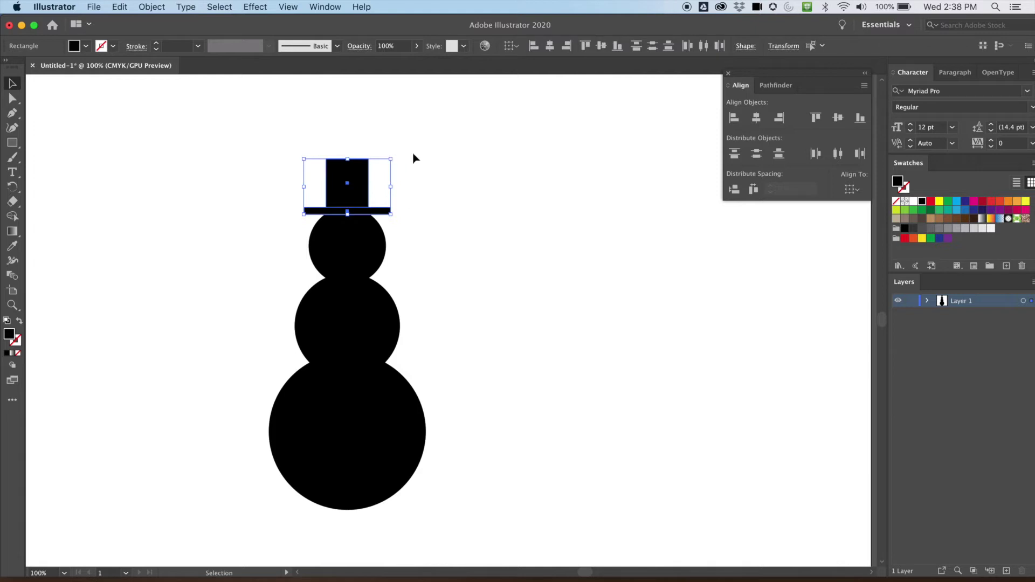
Unite the crown and brim with Pathfinder into one 1.0914 × 0.703 in hat path
click(770, 88)
drag(731, 92, 780, 89)
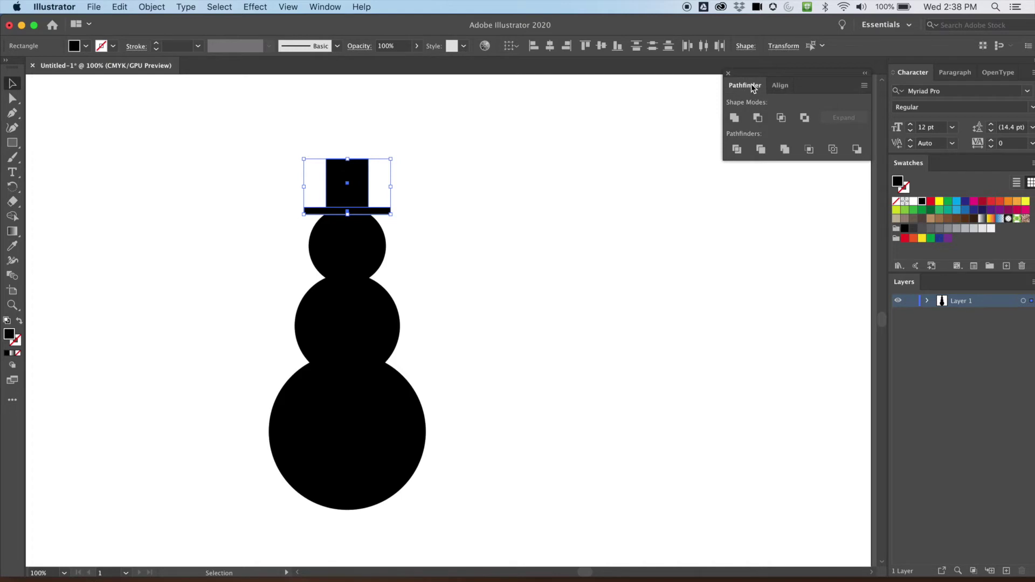
click(733, 118)
drag(421, 135, 322, 210)
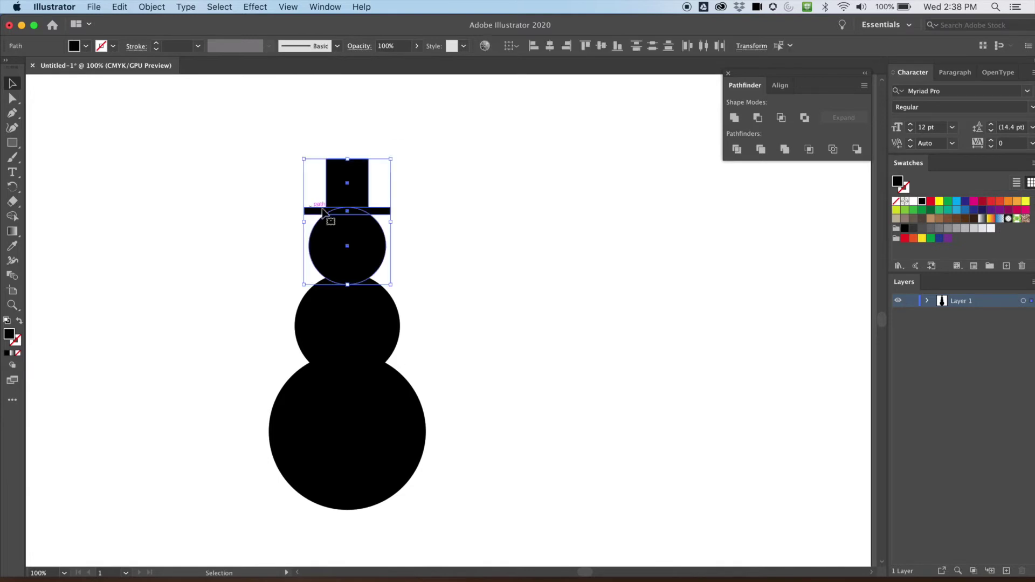
click(398, 189)
click(331, 173)
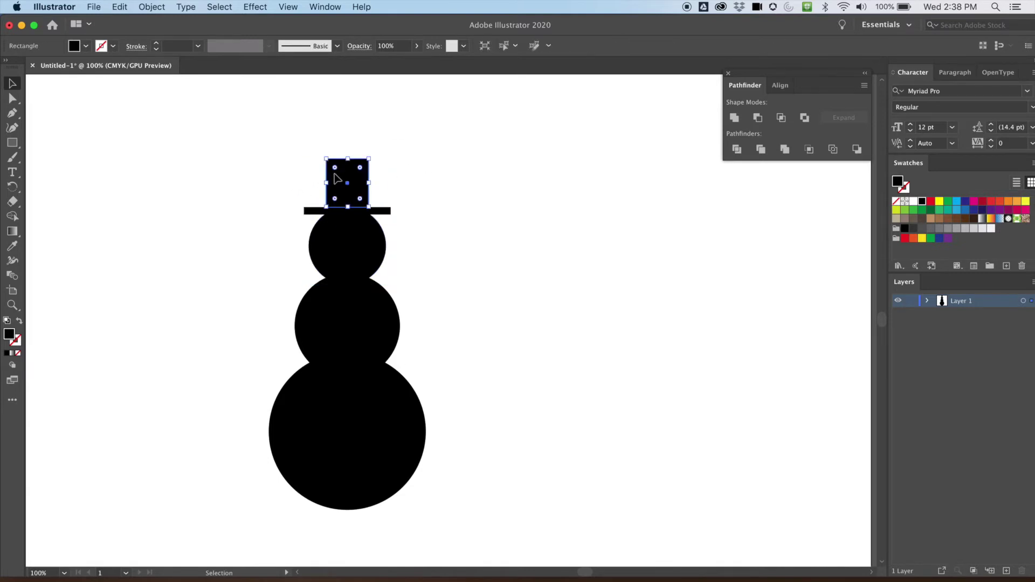
shift+click(311, 212)
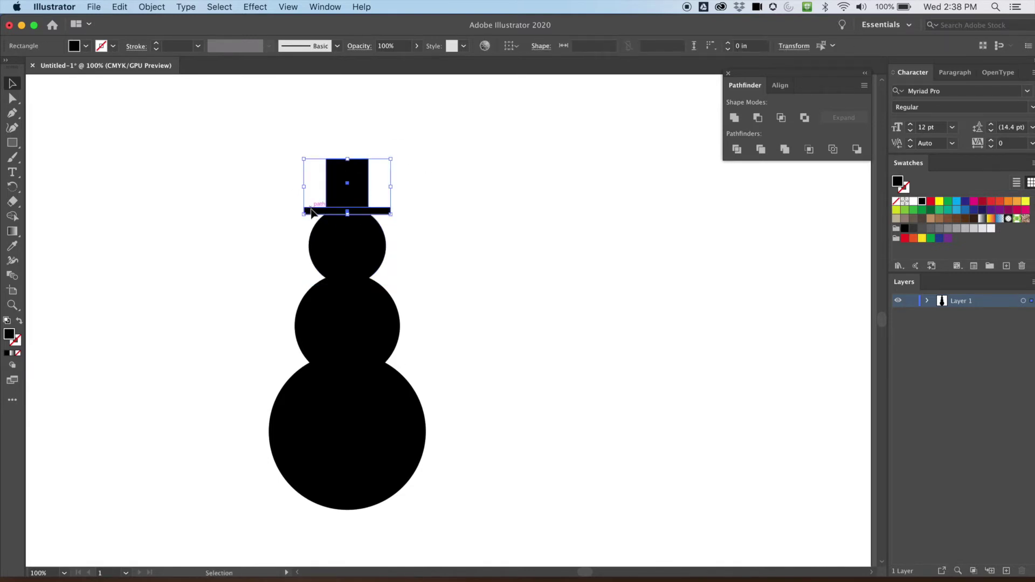
click(735, 119)
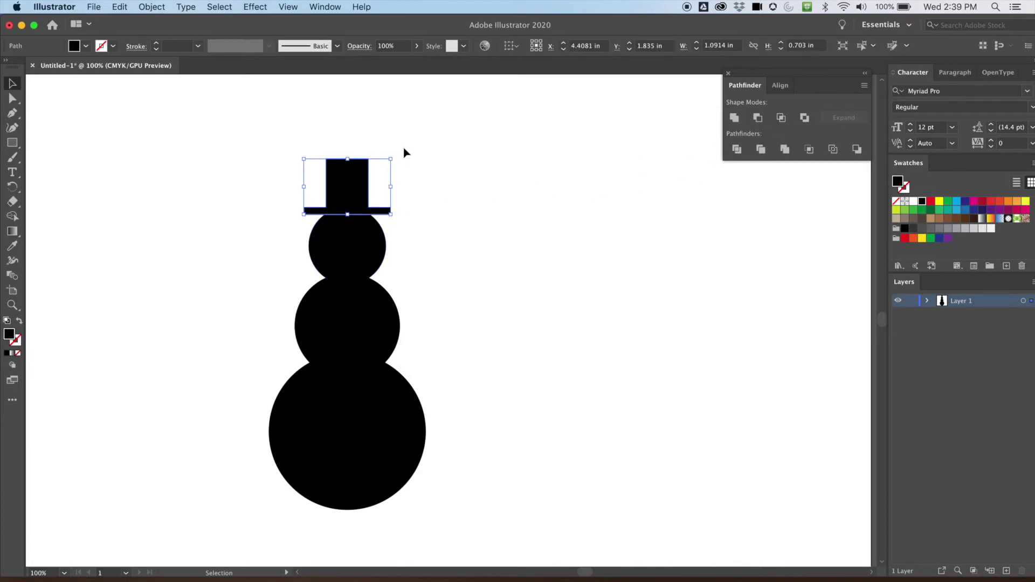
Rotate the hat counterclockwise to a tilt, bounds 1.0931 × 0.8158 in, shifted slightly left
drag(398, 156, 389, 148)
drag(342, 194, 344, 196)
double_click(343, 206)
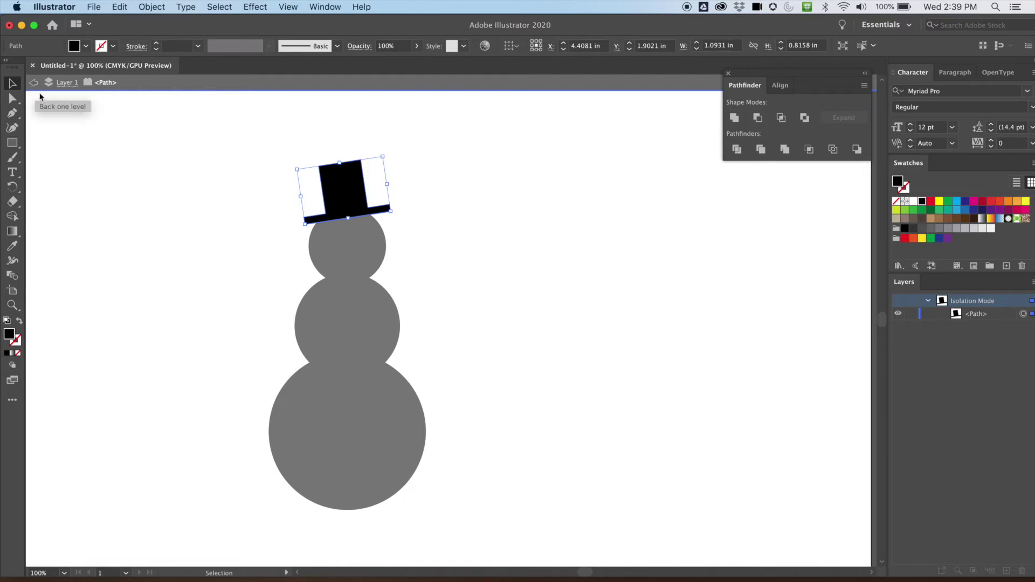
double_click(177, 160)
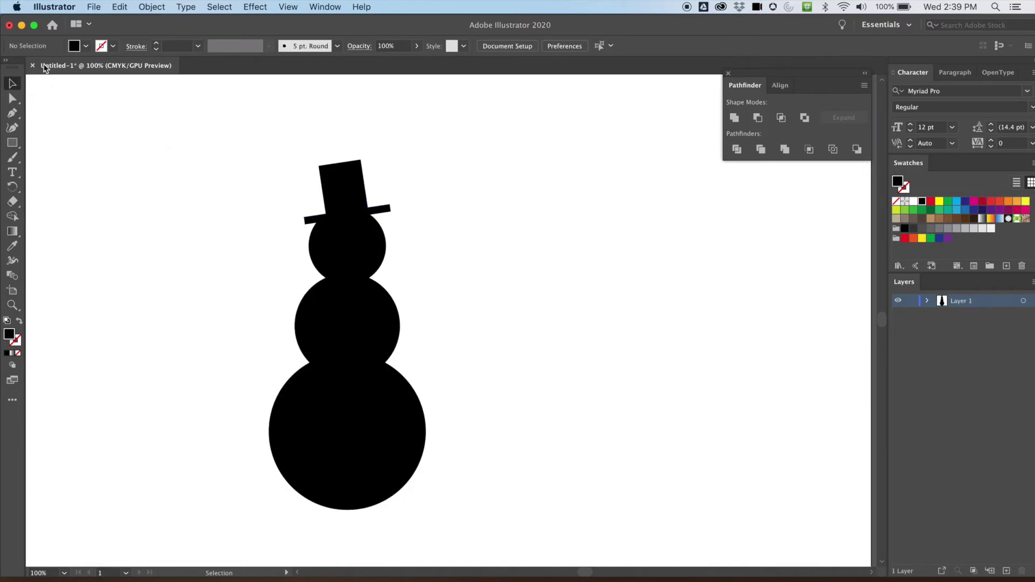
double_click(339, 184)
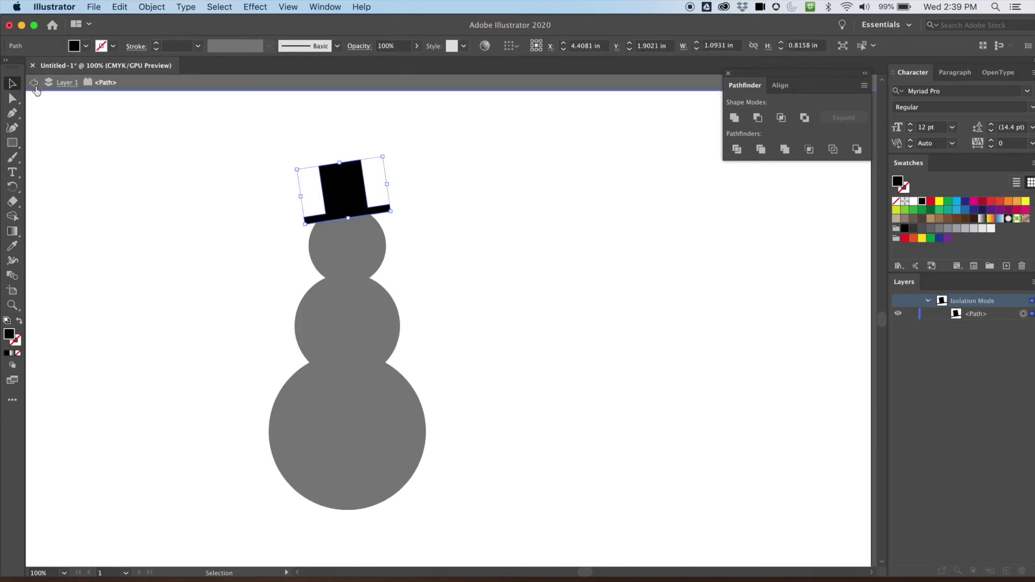
click(33, 85)
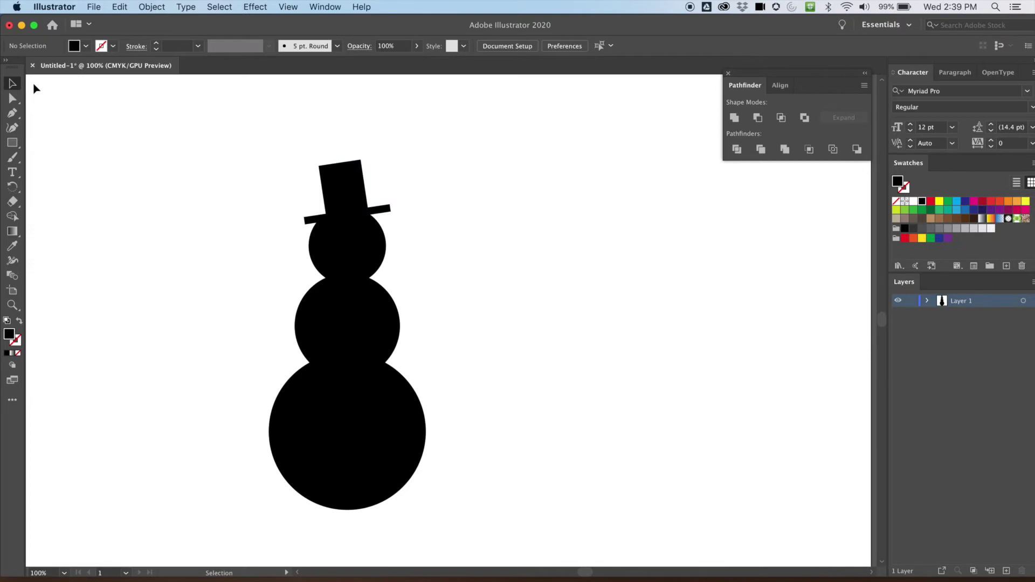
Nudge the hat left and up with the arrow keys to X 4.3526 in, Y 1.8882 in
click(349, 182)
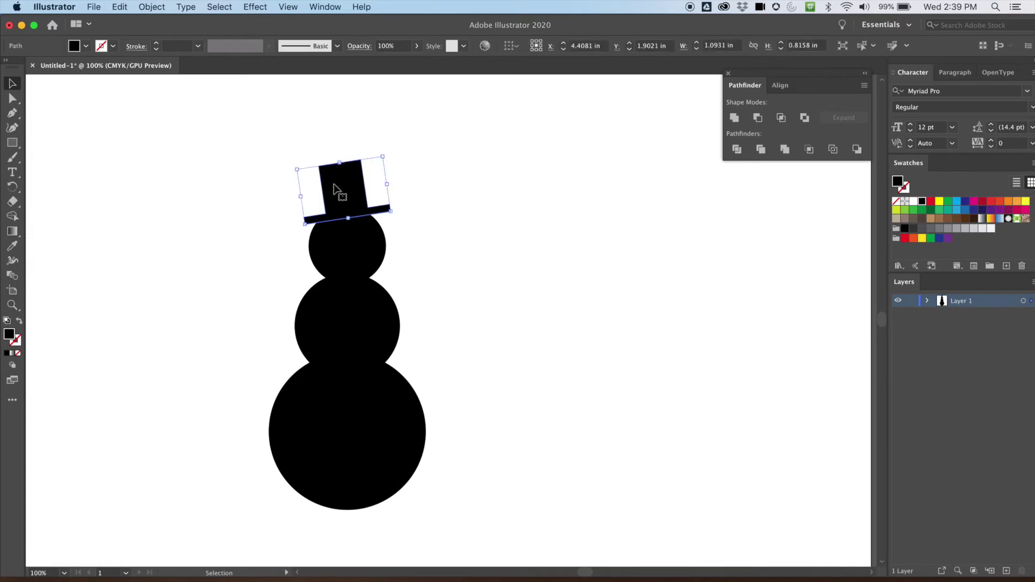
key(Left)
key(Left)
key(Left)
key(Left)
key(Left)
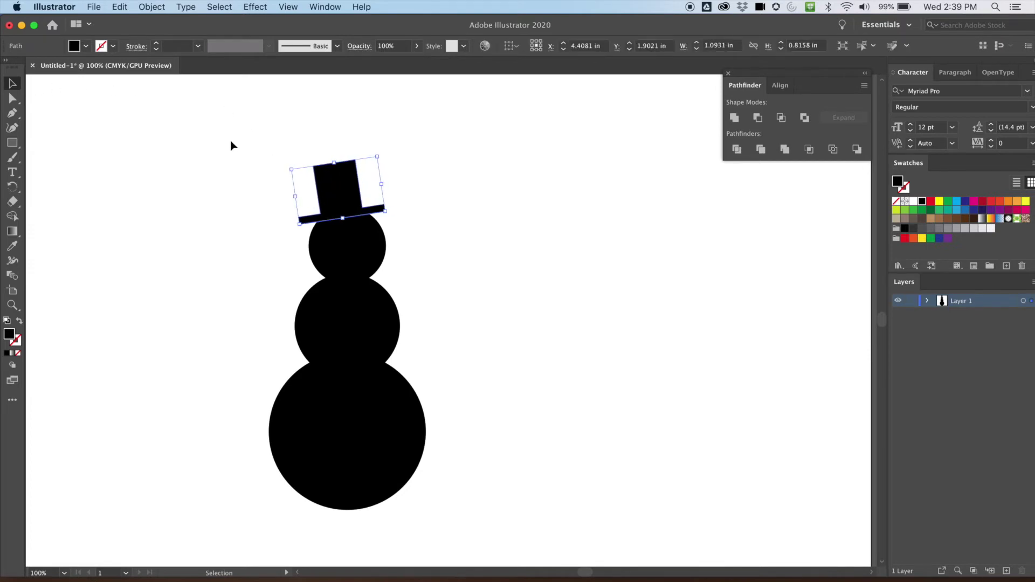
key(Right)
key(Up)
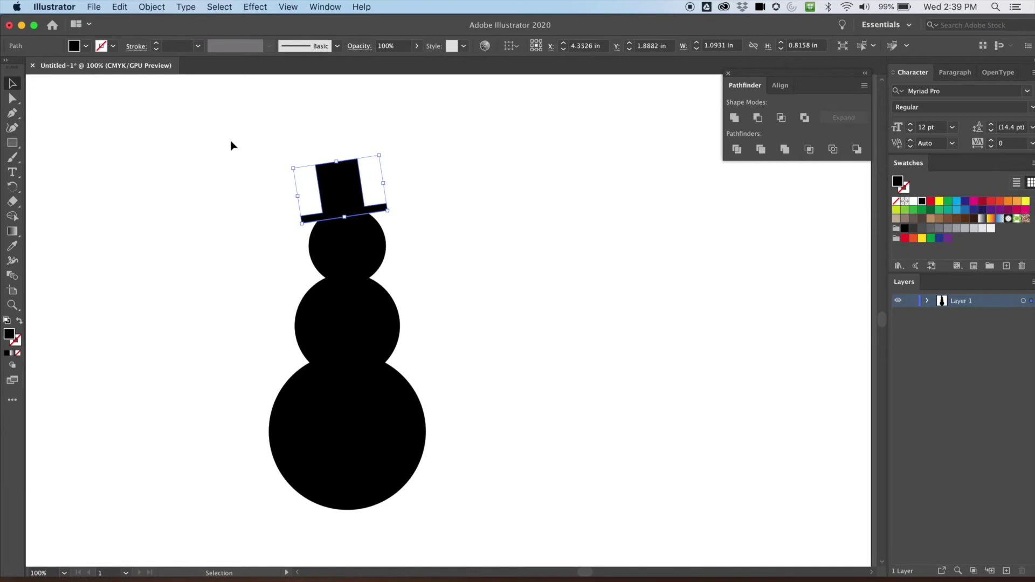
key(Left)
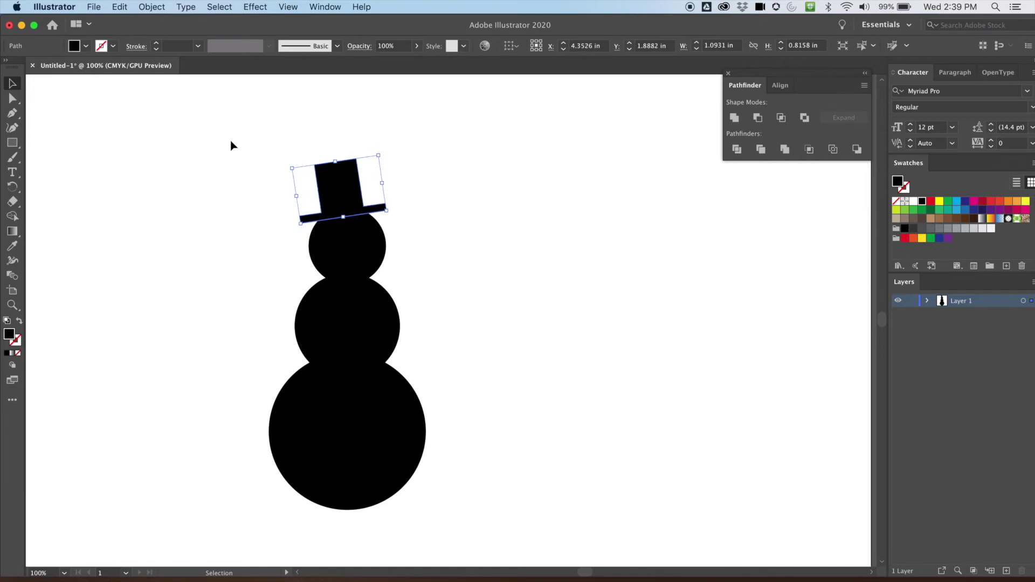
click(248, 195)
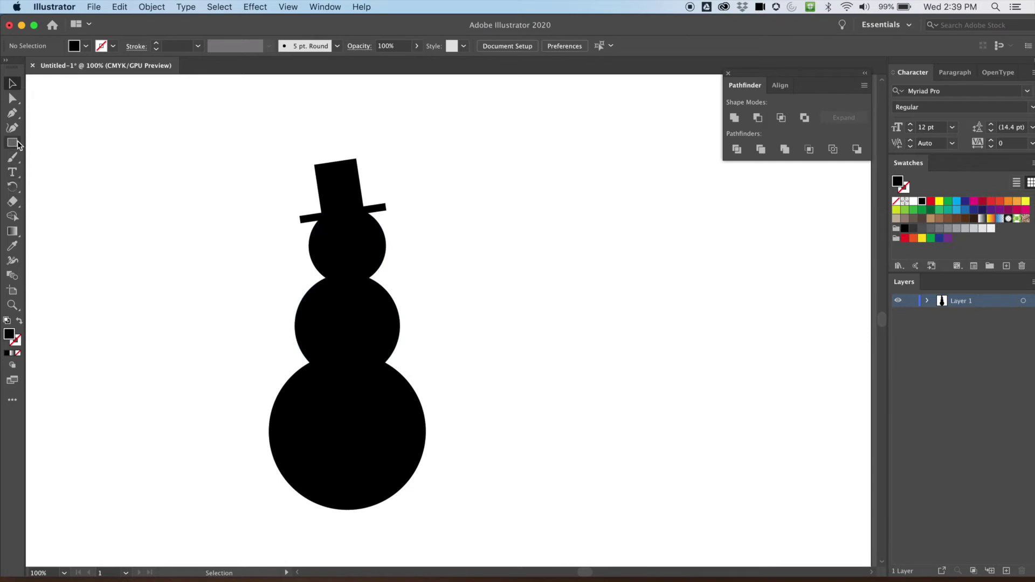
Unite the three stacked circles with Pathfinder into a single black body shape
drag(268, 269, 428, 462)
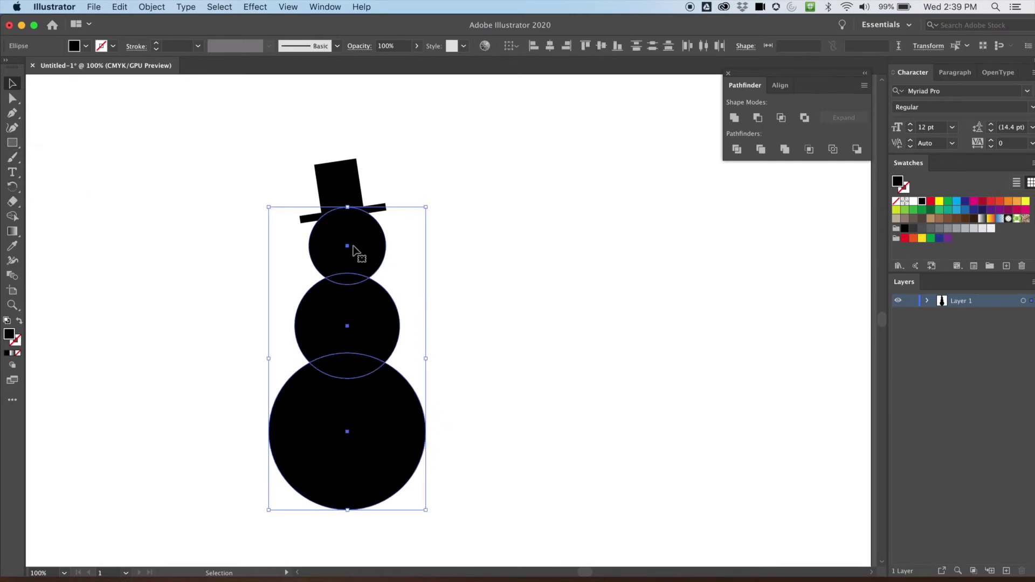
click(735, 118)
click(557, 272)
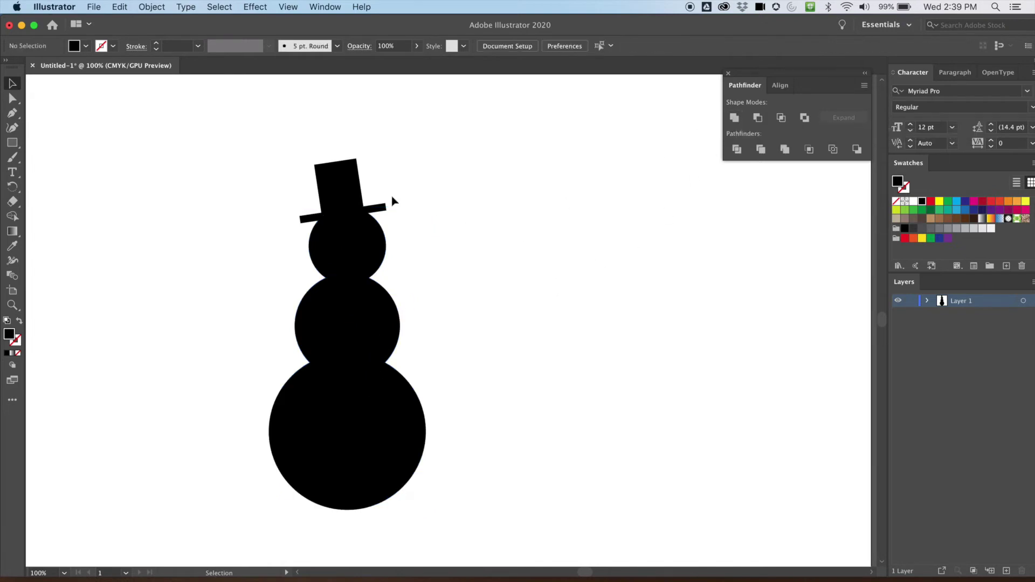
drag(447, 281, 302, 423)
drag(451, 176, 289, 418)
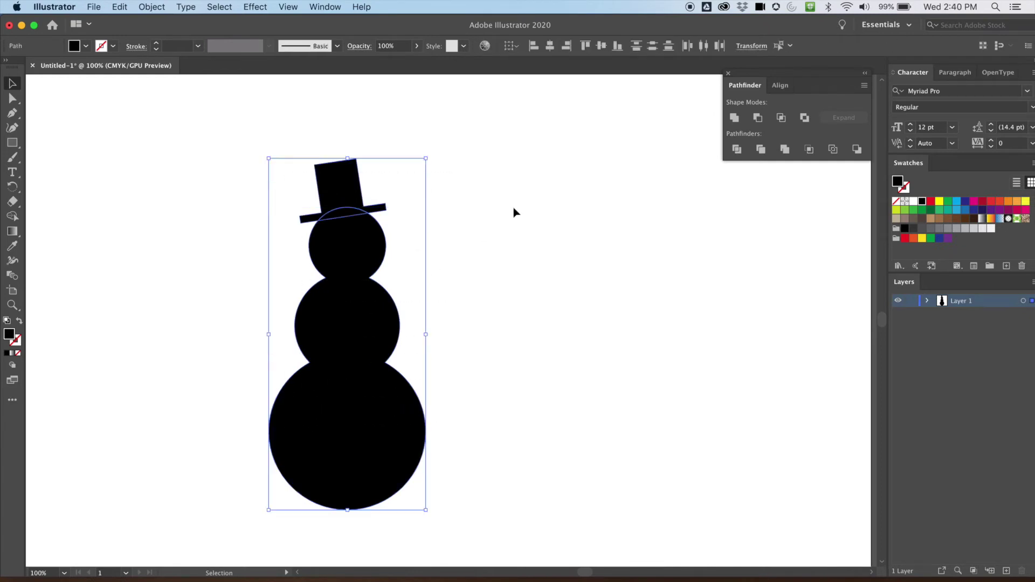
click(450, 204)
click(15, 143)
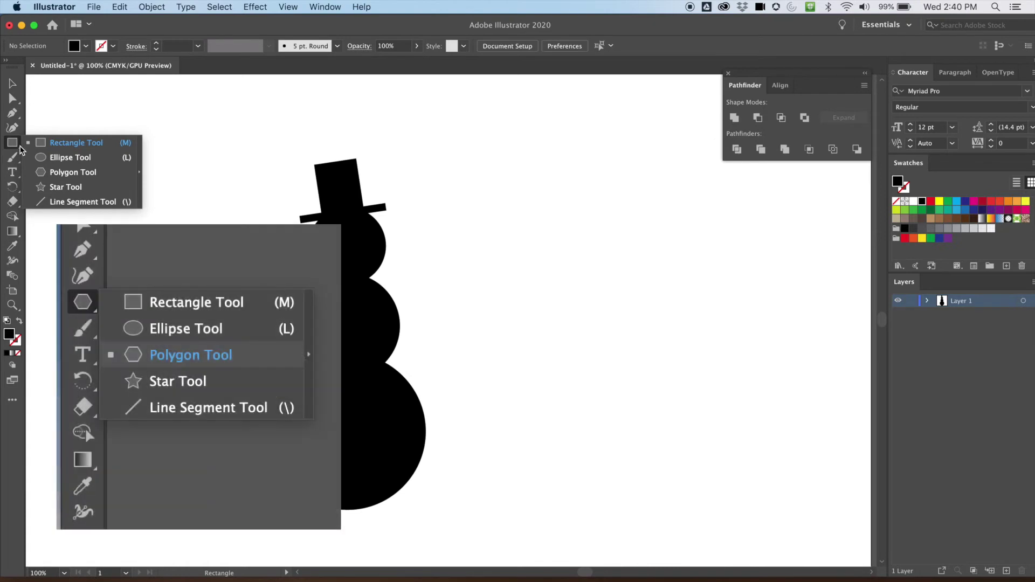
Draw a small three-sided polygon beside the snowman's head
click(59, 175)
drag(416, 238, 434, 250)
key(Down)
key(Down)
key(Down)
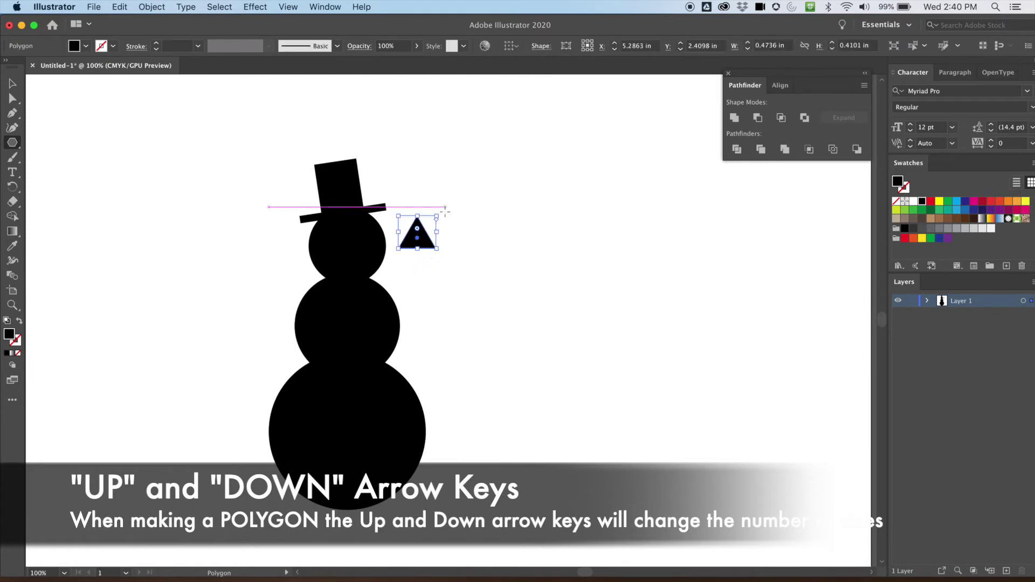
drag(420, 215, 420, 216)
Stretch and narrow the triangle into a thin 0.426 × 0.1579 in nose against the head
click(12, 84)
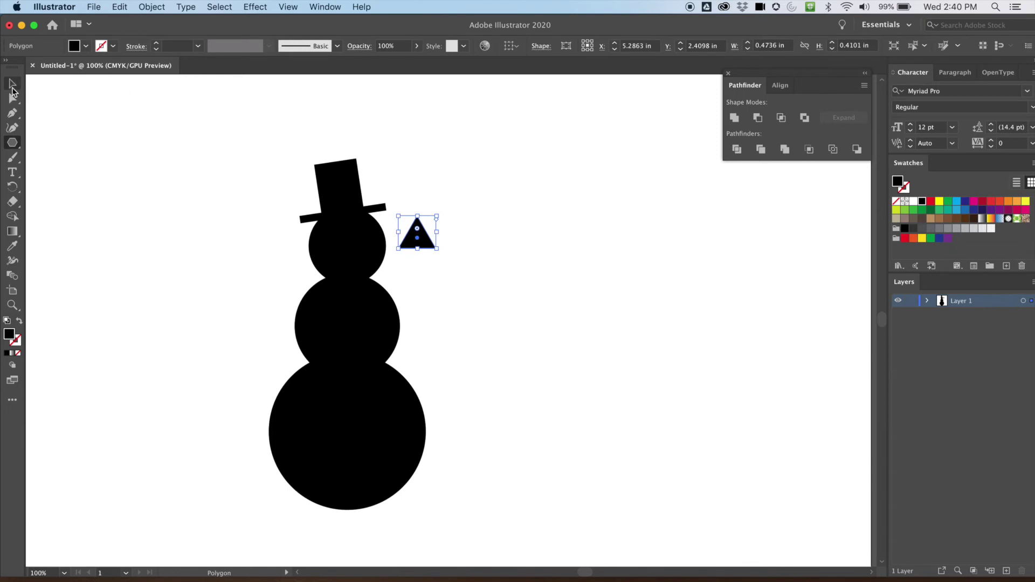
drag(418, 215, 419, 185)
drag(438, 251, 423, 249)
drag(423, 186, 388, 253)
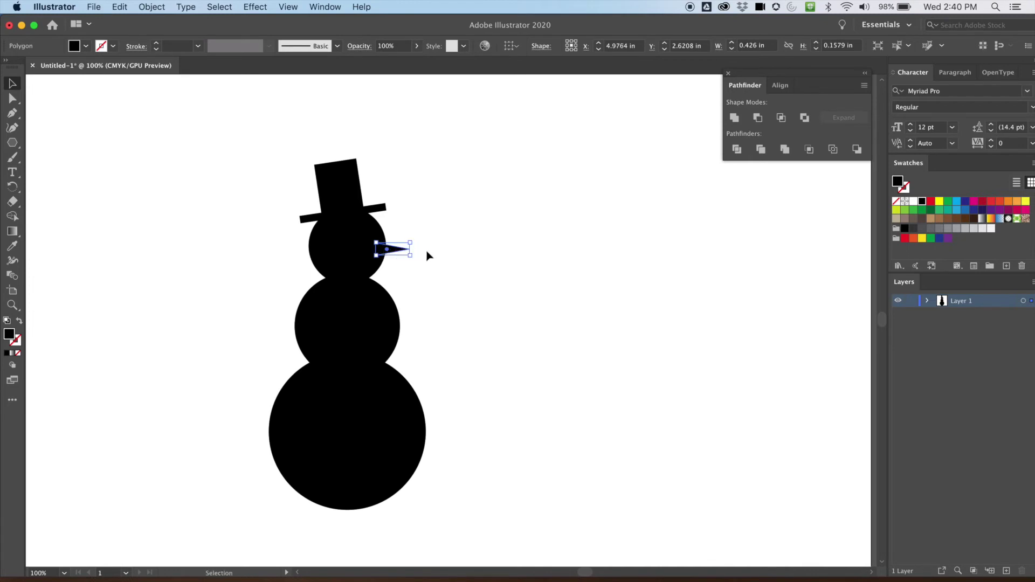
Resize the nose triangle slightly and round its corners and tip with the live-corner widget
click(443, 248)
click(399, 249)
drag(412, 243, 421, 237)
key(super+equal)
key(super+equal)
key(super+equal)
key(super+equal)
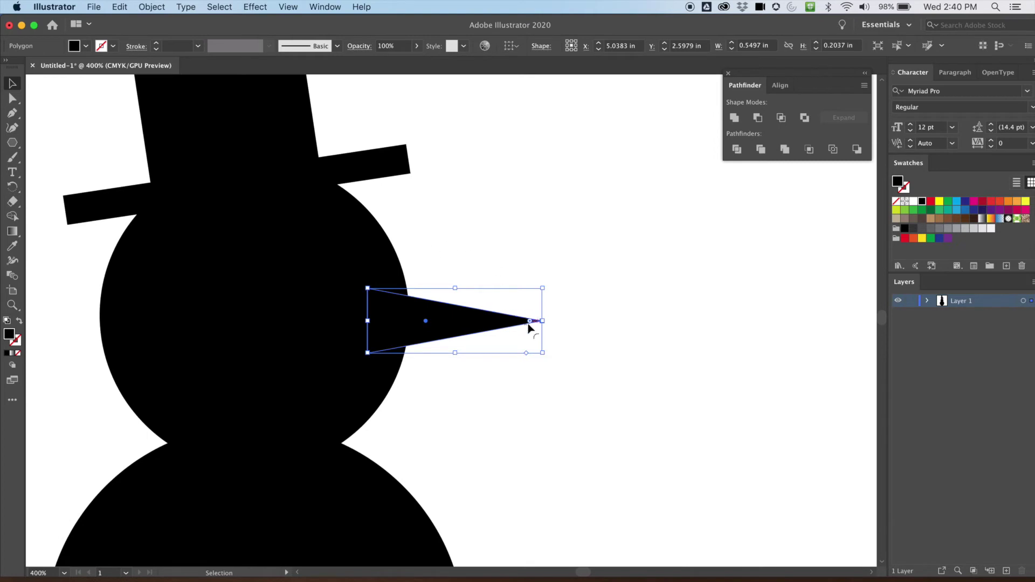
drag(530, 323, 516, 322)
click(462, 216)
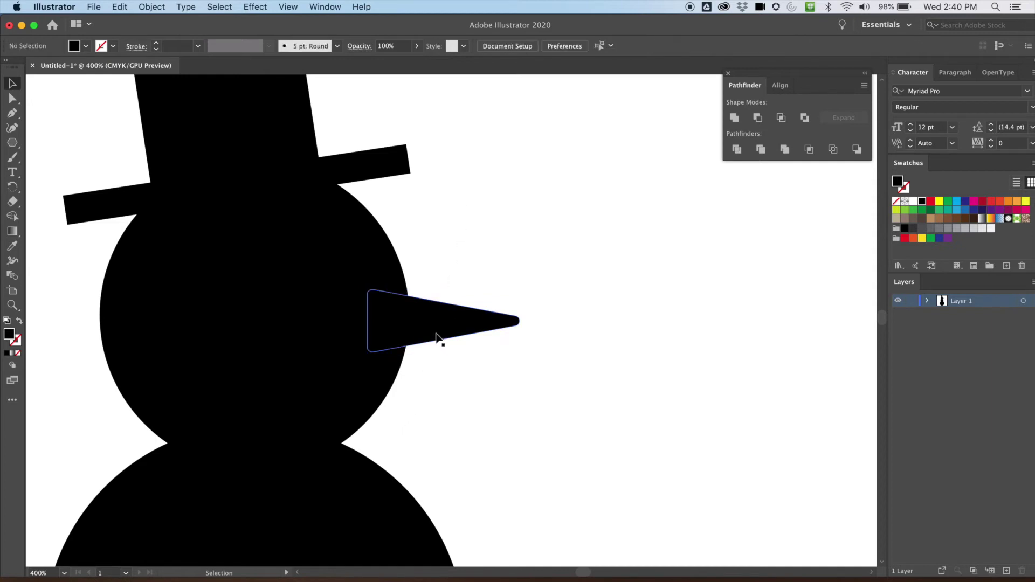
Nudge the nose slightly right so it juts cleanly from the head
key(a)
key(super+minus)
key(super+minus)
key(v)
drag(421, 322, 428, 323)
key(super+minus)
click(502, 331)
drag(479, 345, 509, 292)
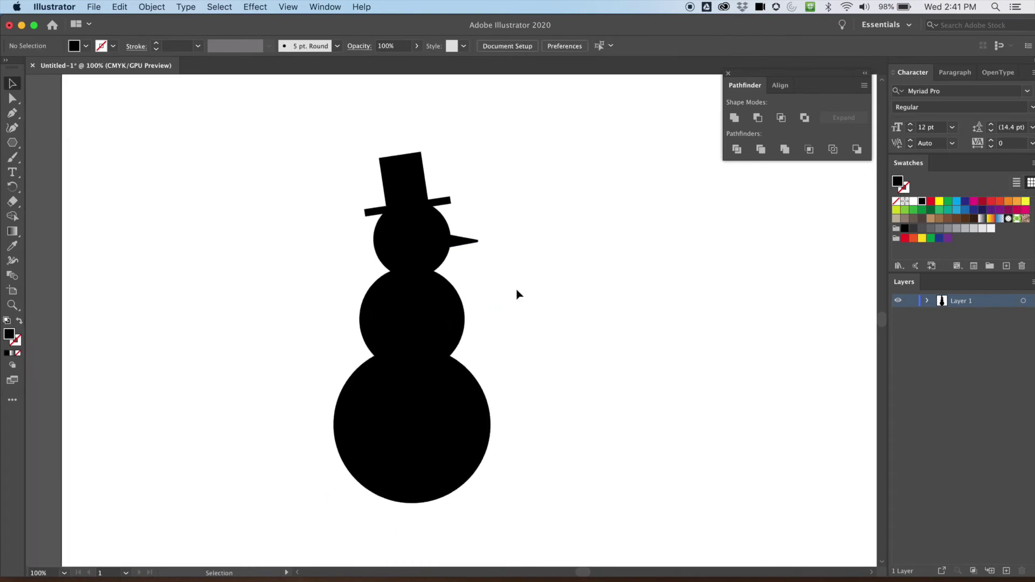
Rotate the top hat to a steeper tilt and shift it left to X 4.2846 in, Y 1.9568 in
click(439, 201)
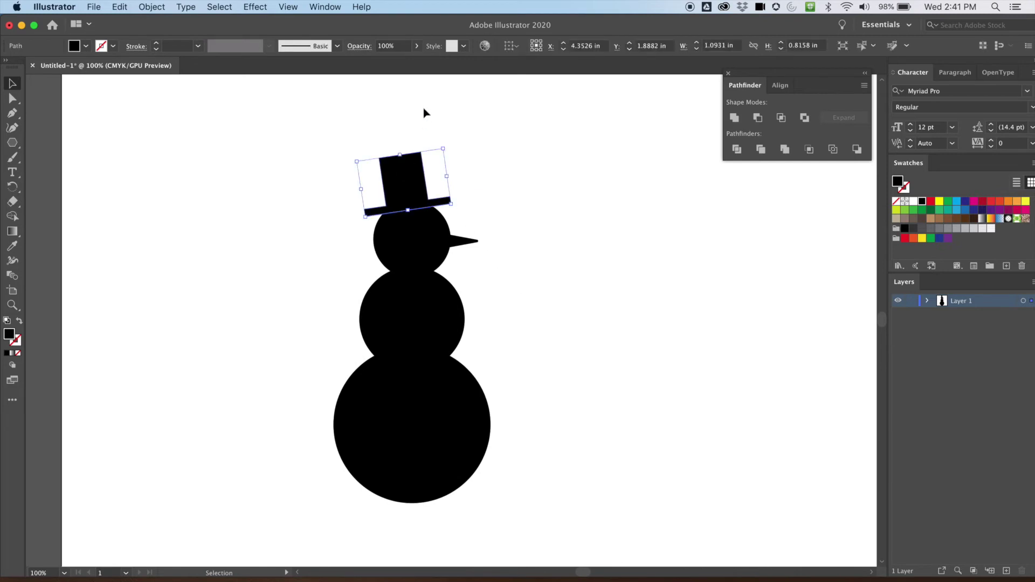
mouse_move(450, 143)
mouse_down()
mouse_move(474, 144)
mouse_move(442, 136)
mouse_up()
drag(402, 177, 400, 182)
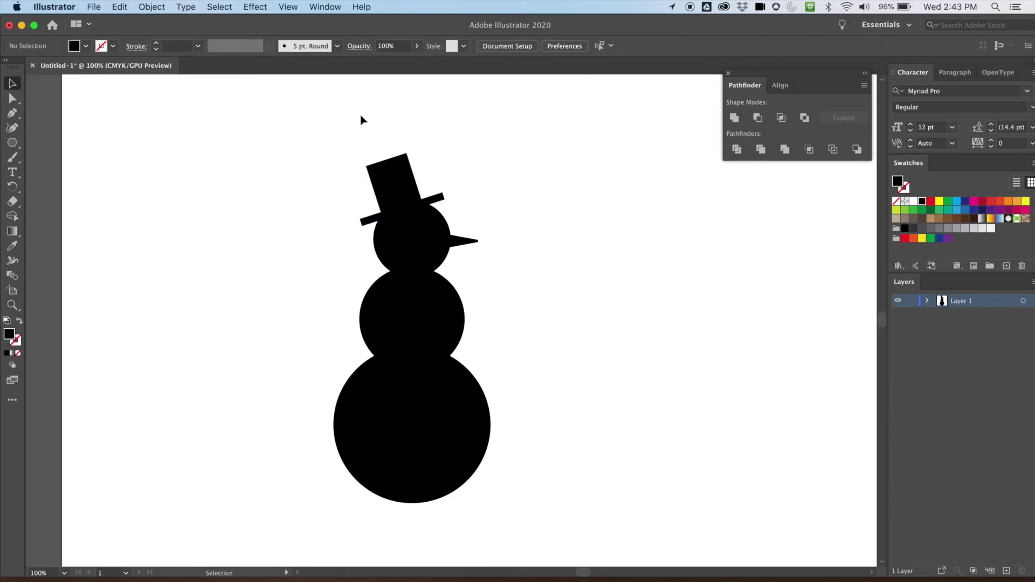
click(404, 175)
click(432, 363)
click(464, 244)
click(490, 275)
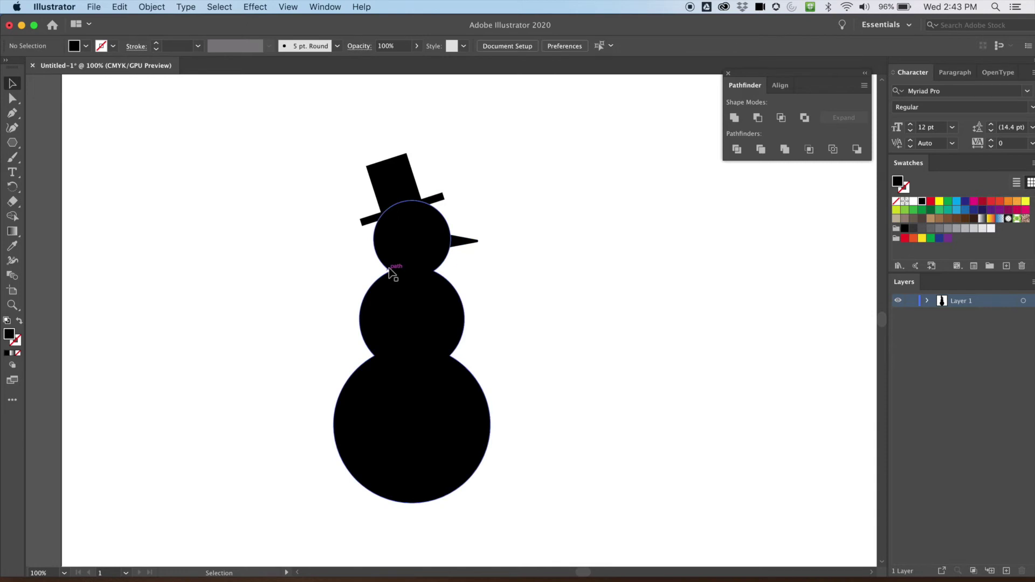
Draw a small circle beside the snowman with the Ellipse Tool
click(13, 142)
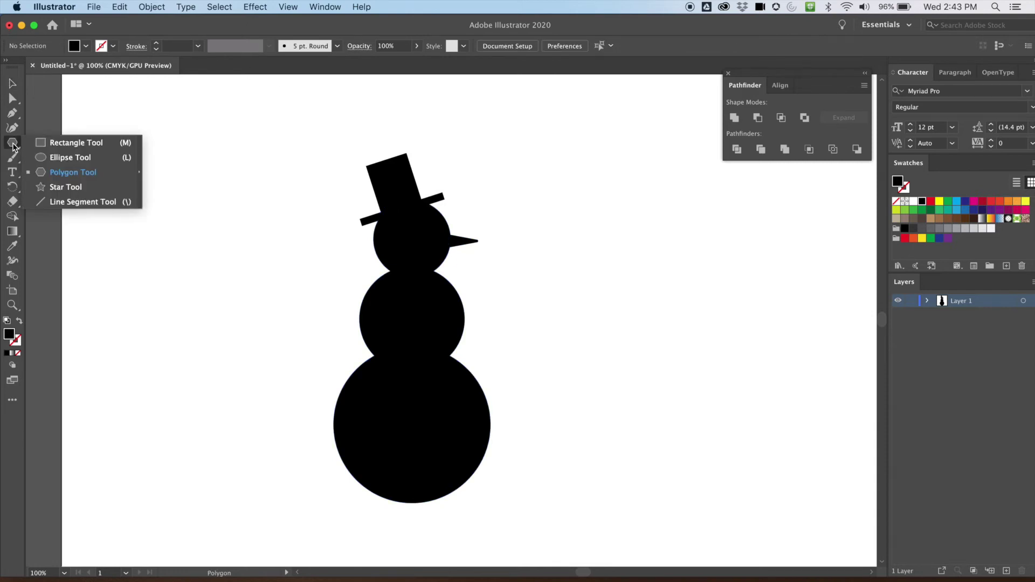
click(65, 158)
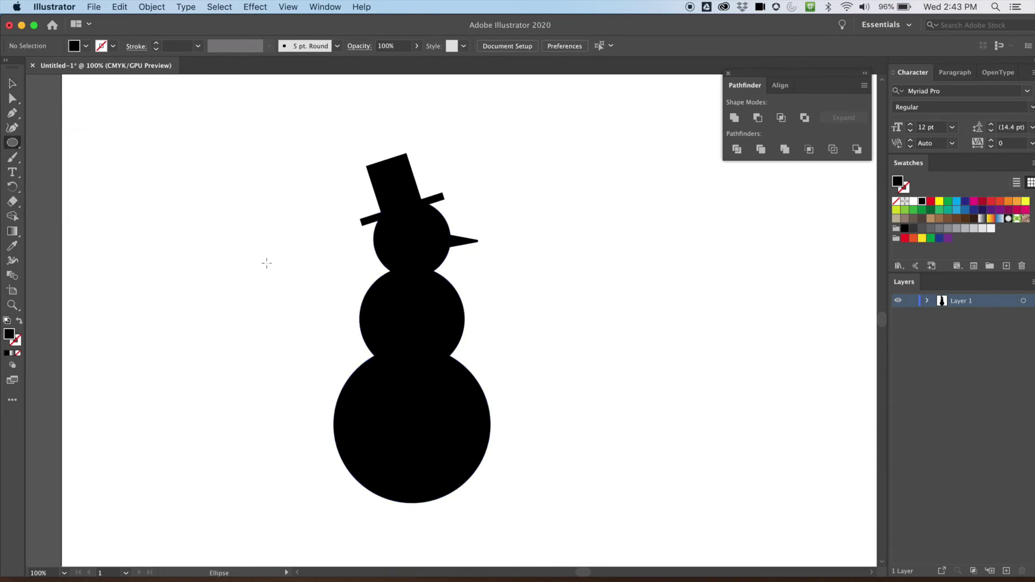
drag(276, 263, 288, 270)
drag(295, 280, 292, 278)
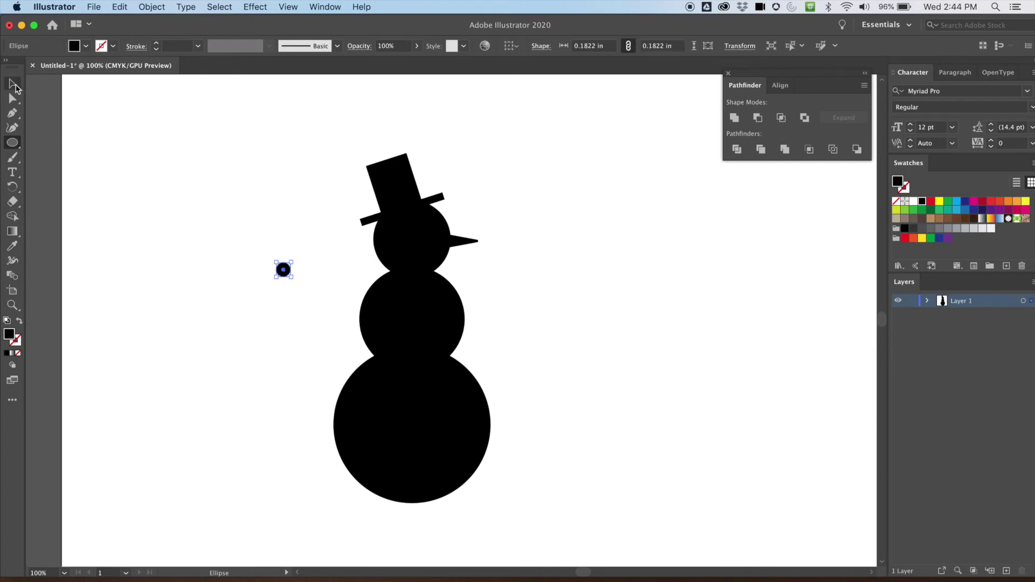
Fill the 0.1822 in circle white and move it onto the middle ball just below the head
click(86, 46)
click(25, 67)
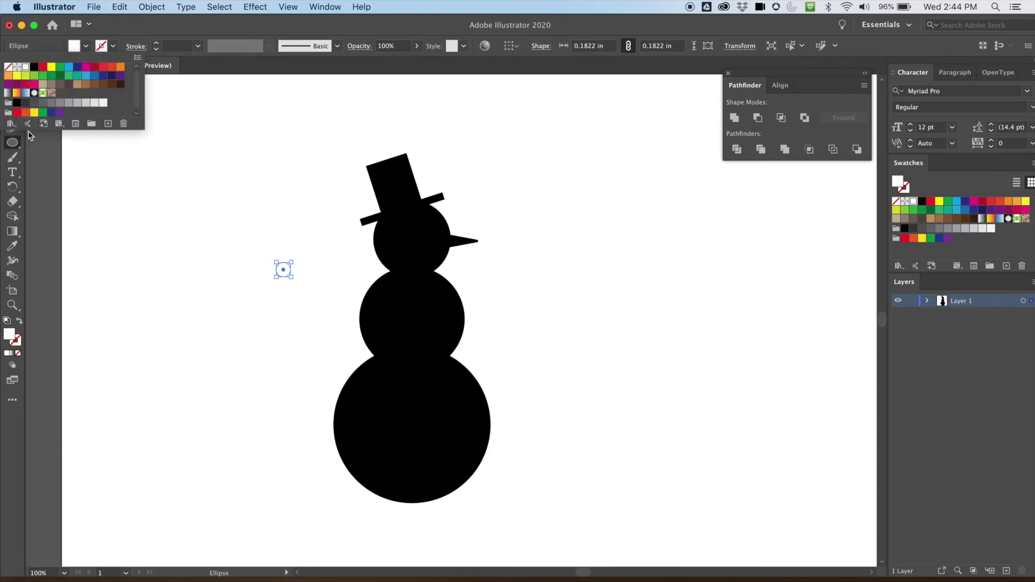
click(12, 84)
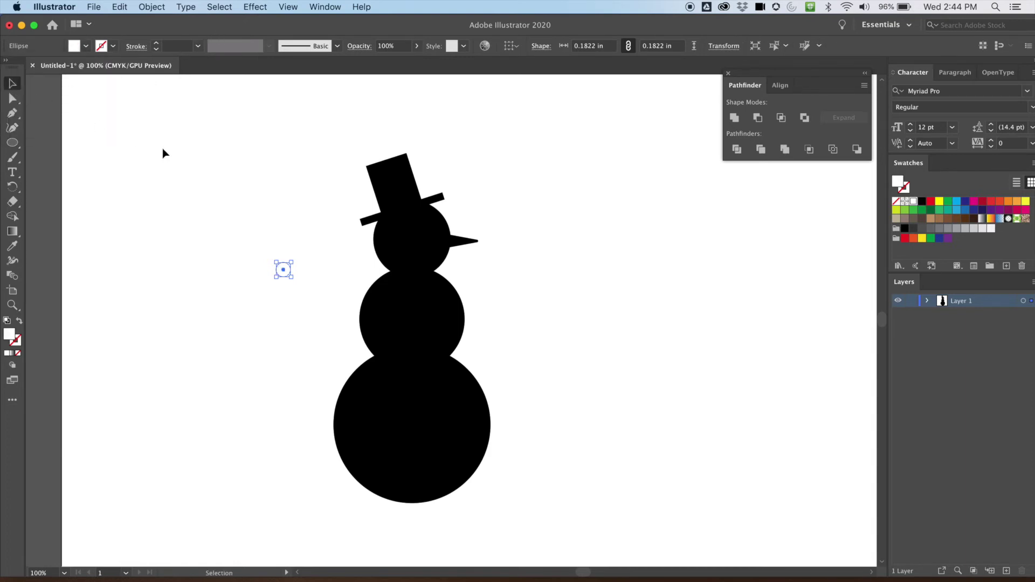
drag(251, 240, 417, 295)
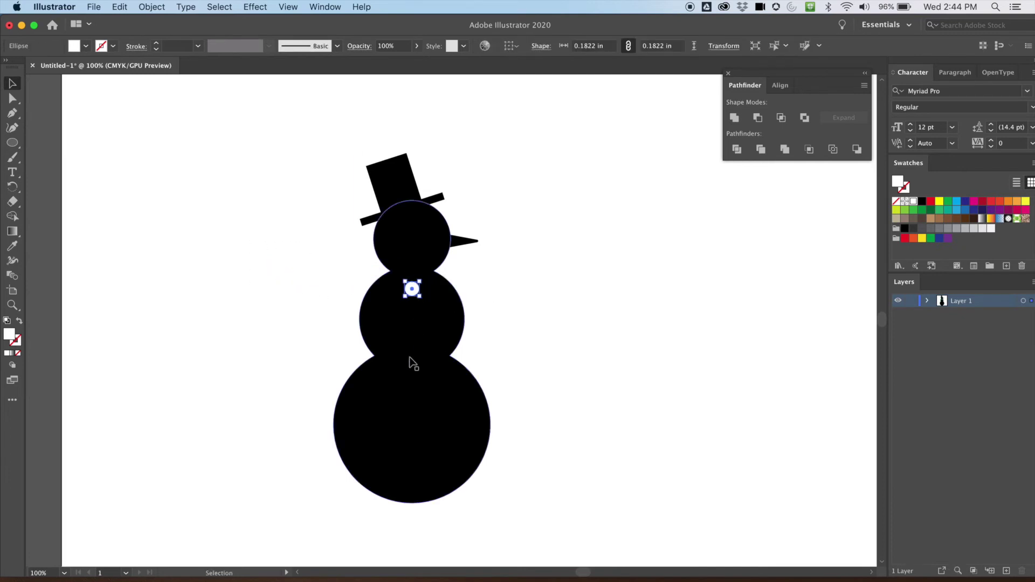
click(519, 279)
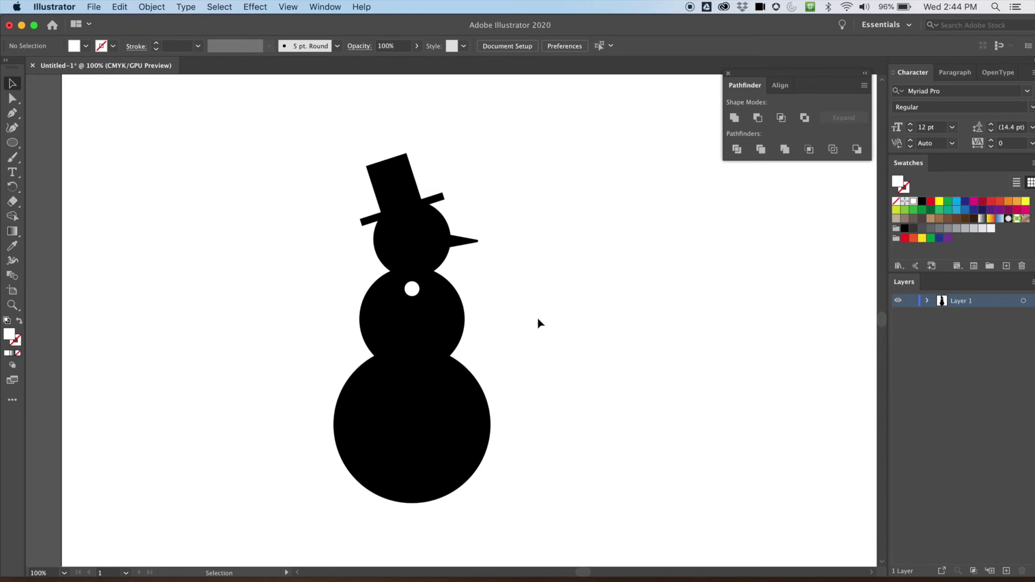
click(413, 290)
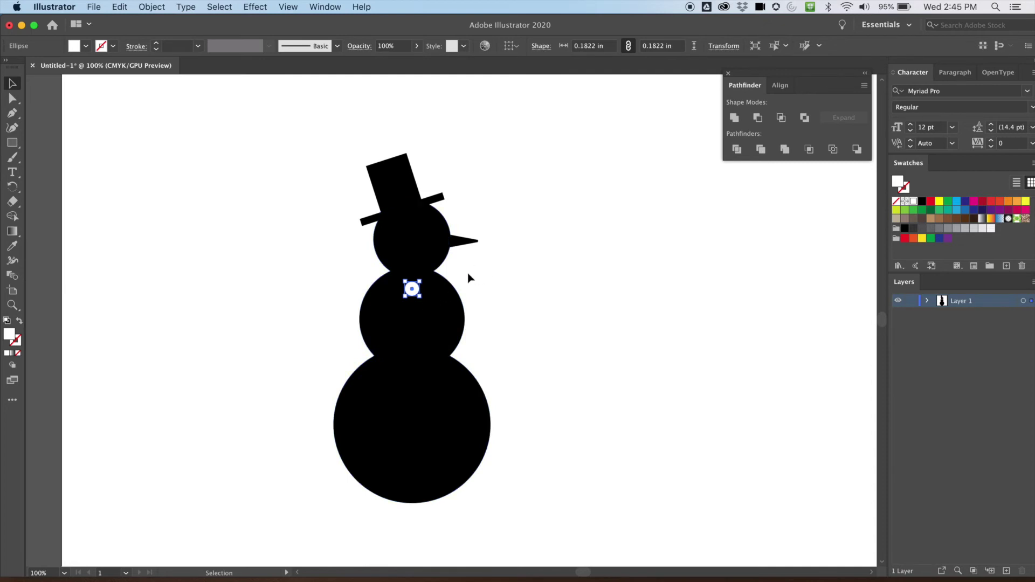
Shrink the button to 0.1555 in and position it on the middle ball
key(super+equal)
key(super+equal)
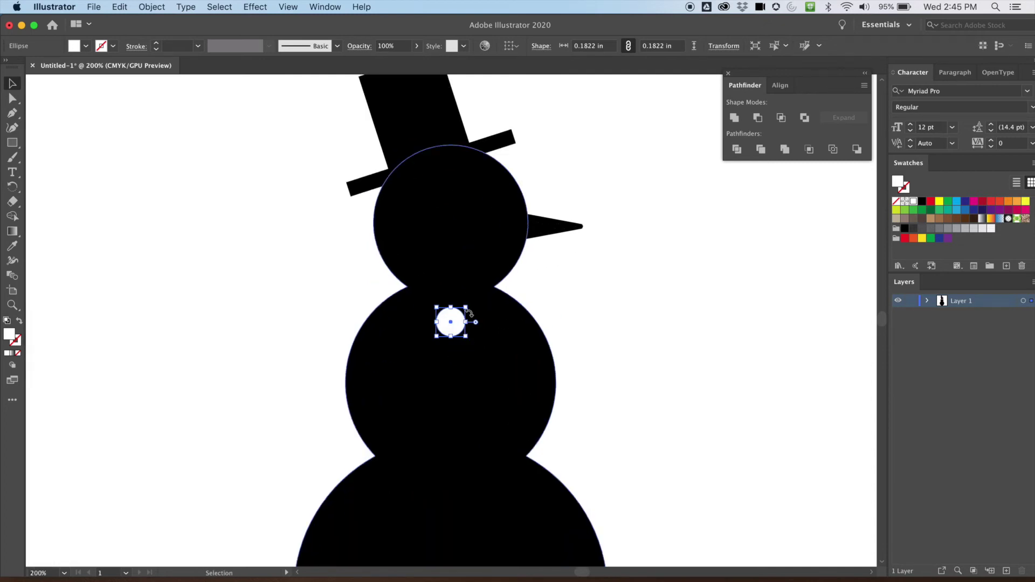
drag(466, 338, 460, 331)
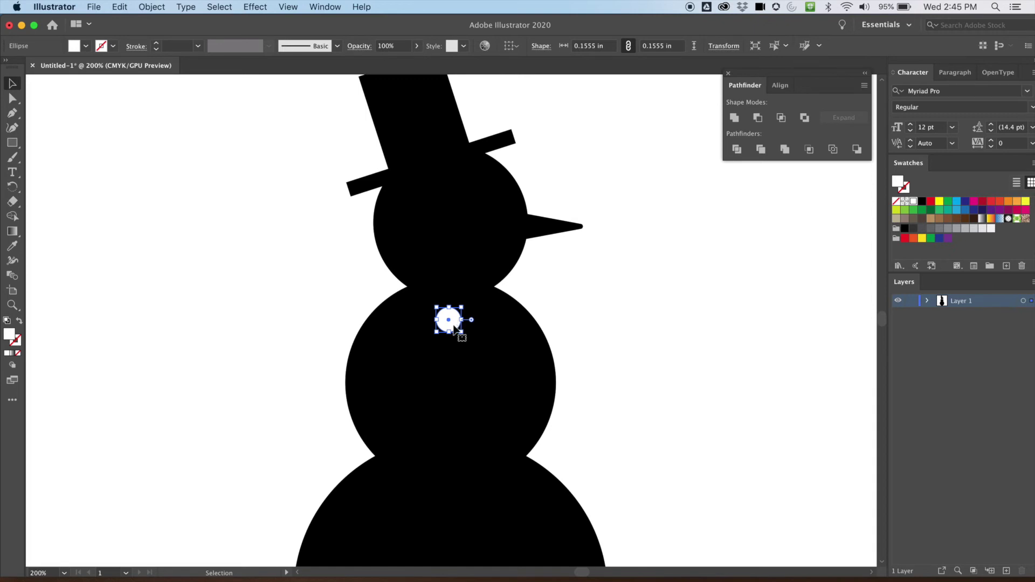
drag(455, 326, 448, 265)
Duplicate the button down the snowman's middle to make four white buttons
key(space)
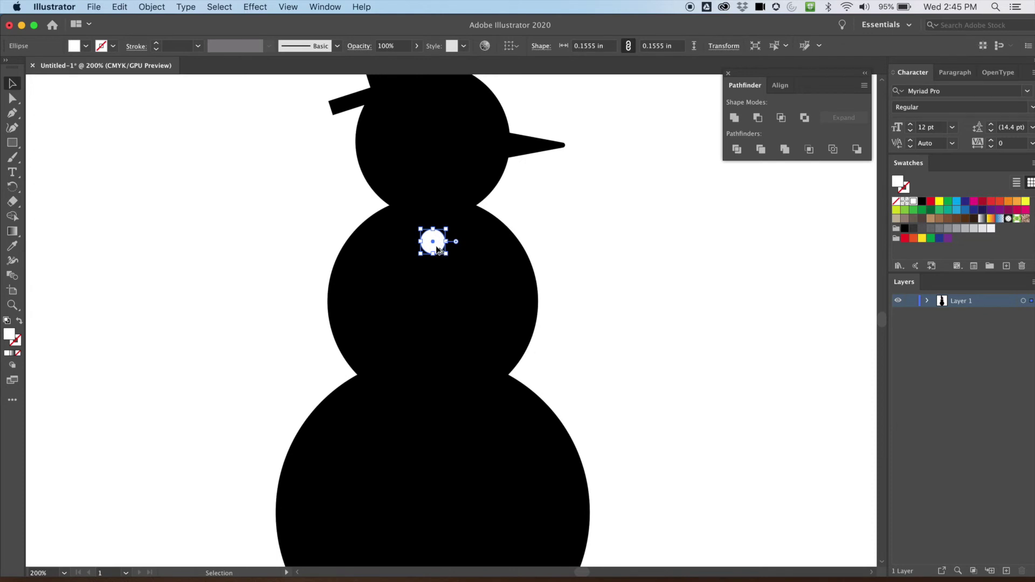
drag(437, 248, 446, 387)
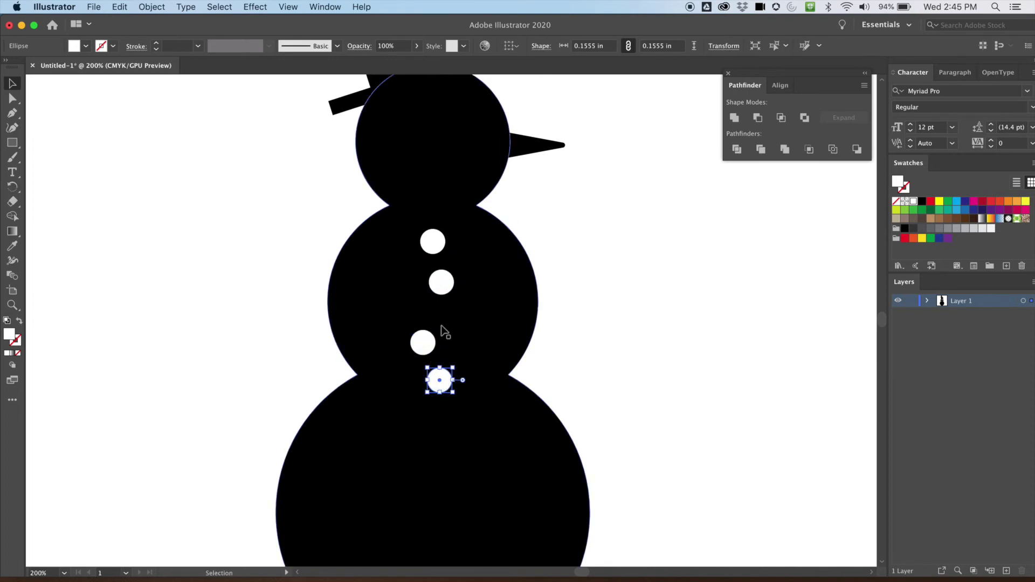
click(423, 342)
shift+click(433, 242)
shift+click(451, 283)
click(541, 238)
Select all four buttons and apply Horizontal Align Center and Vertical Distribute Center
click(432, 238)
shift+click(445, 280)
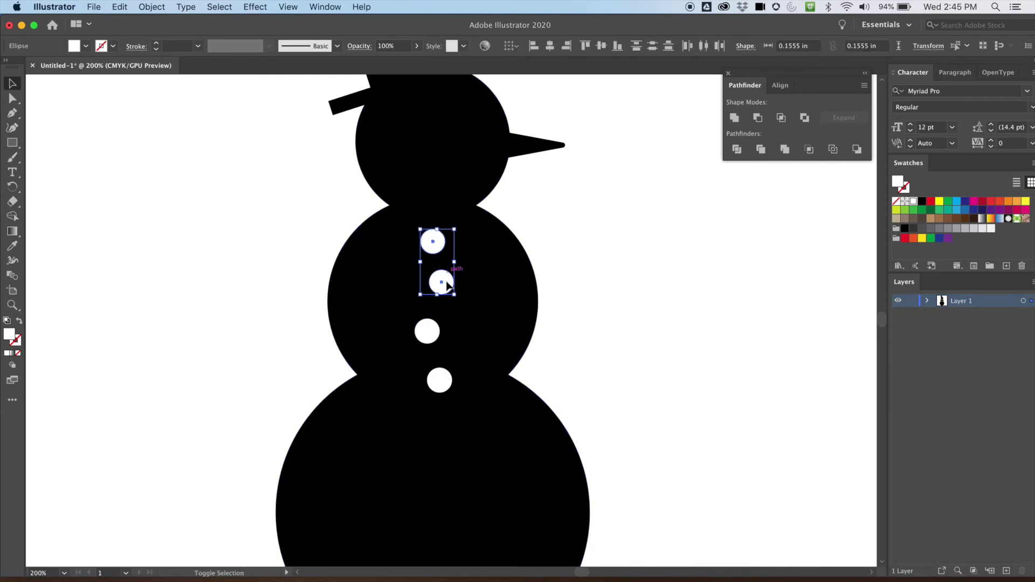
shift+click(427, 332)
shift+click(440, 379)
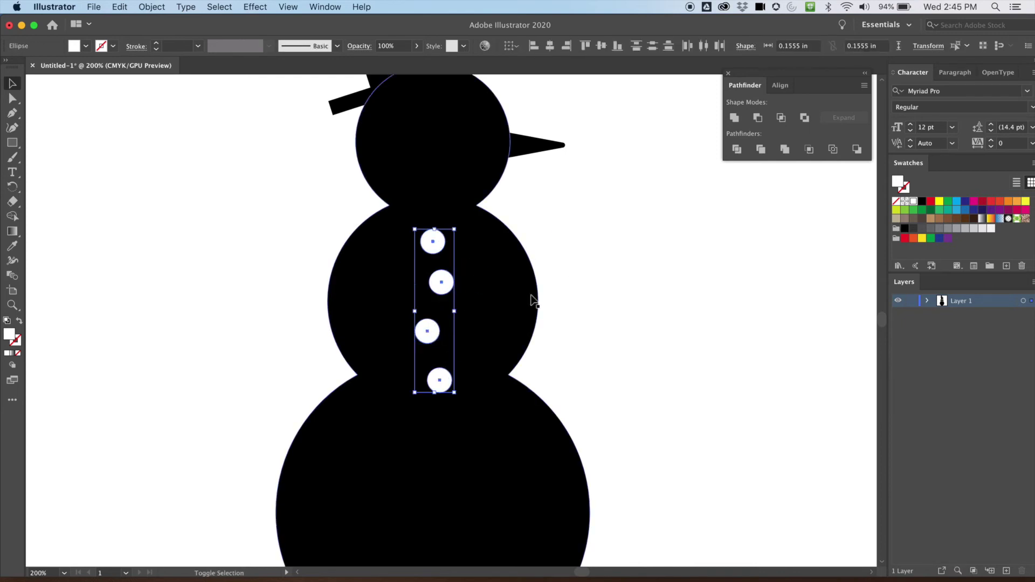
click(781, 86)
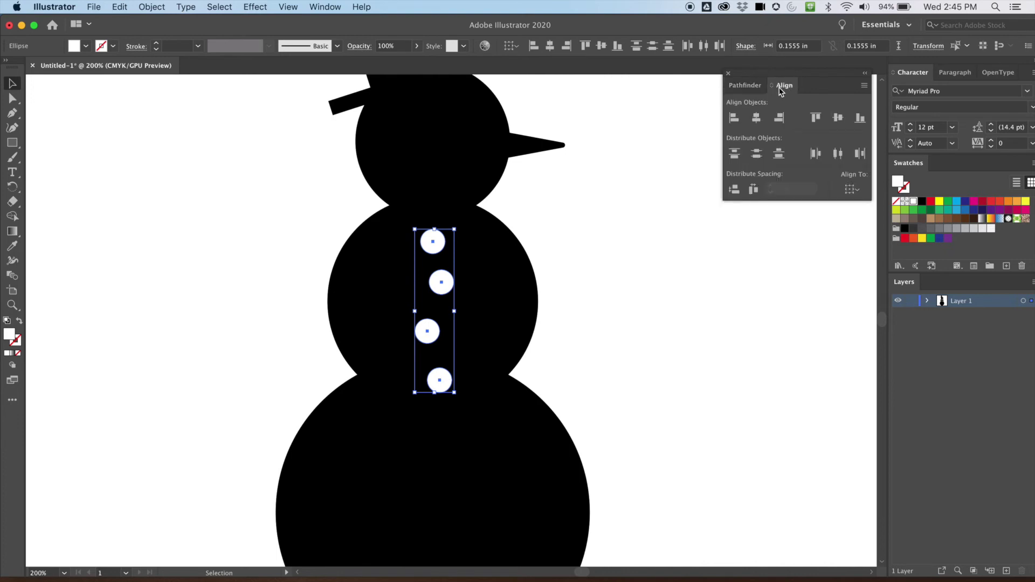
click(757, 119)
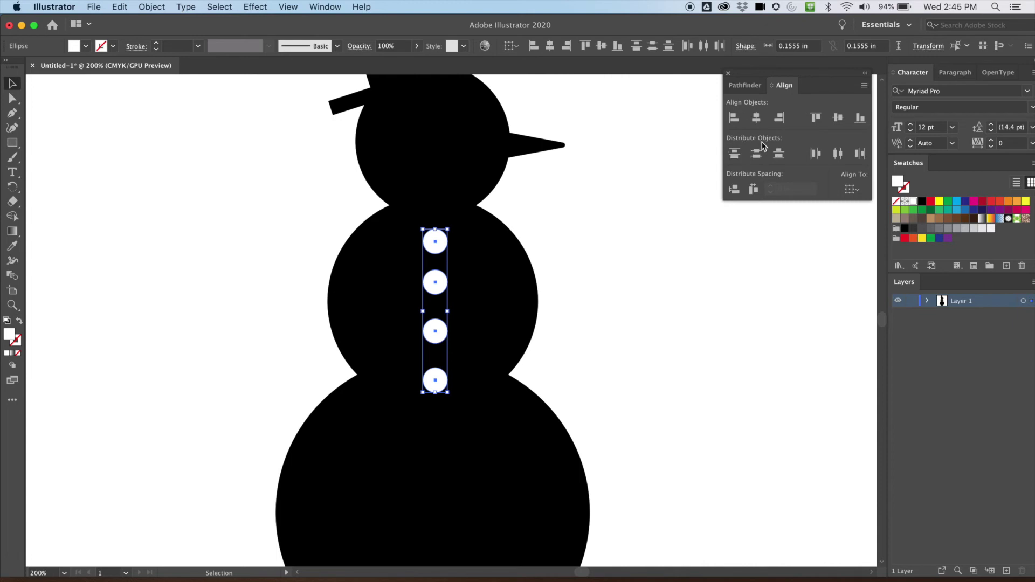
click(737, 156)
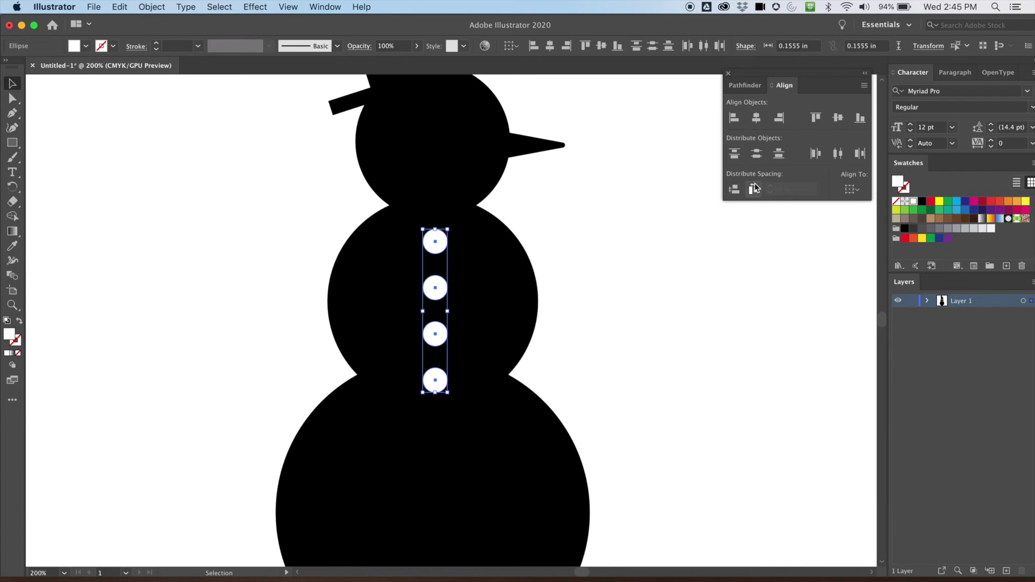
click(157, 208)
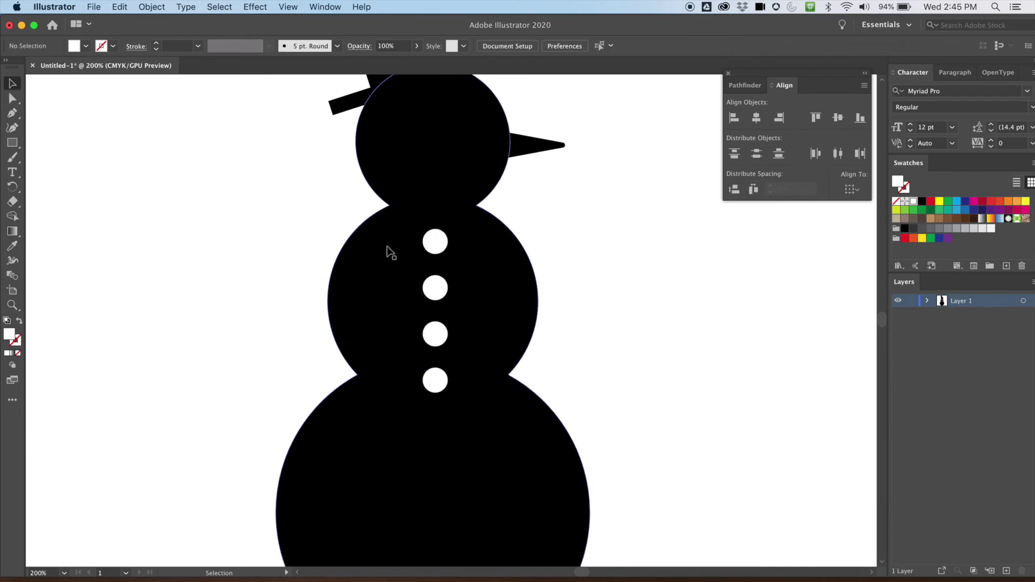
Delete the bottom button and move the lowest remaining button further down
key(super+minus)
key(super+minus)
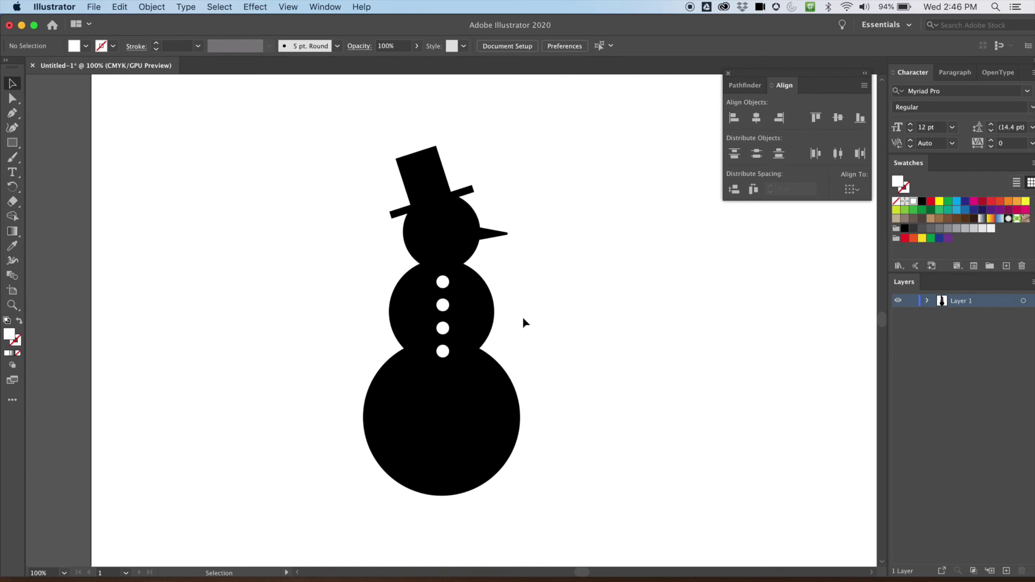
click(442, 351)
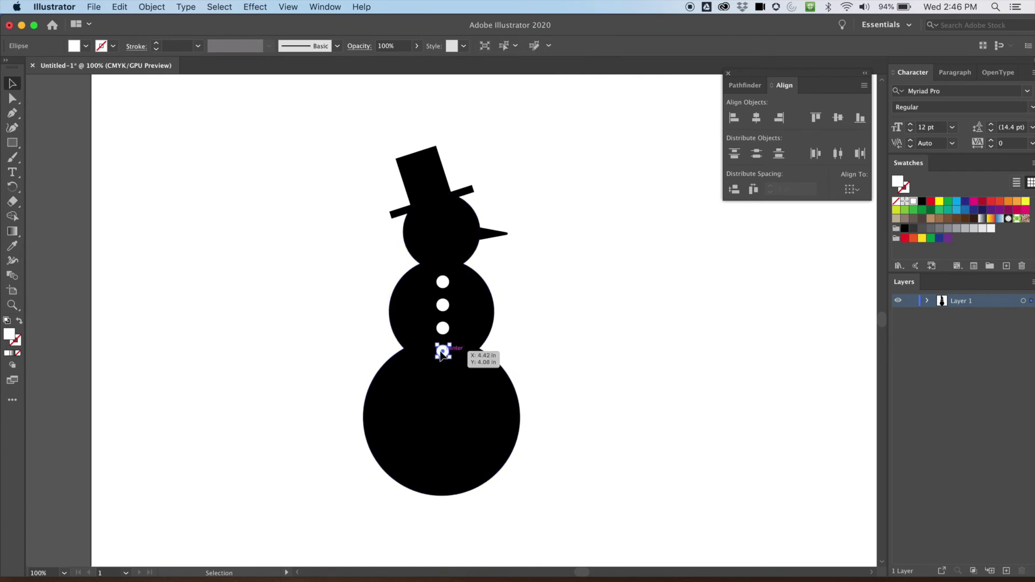
key(Delete)
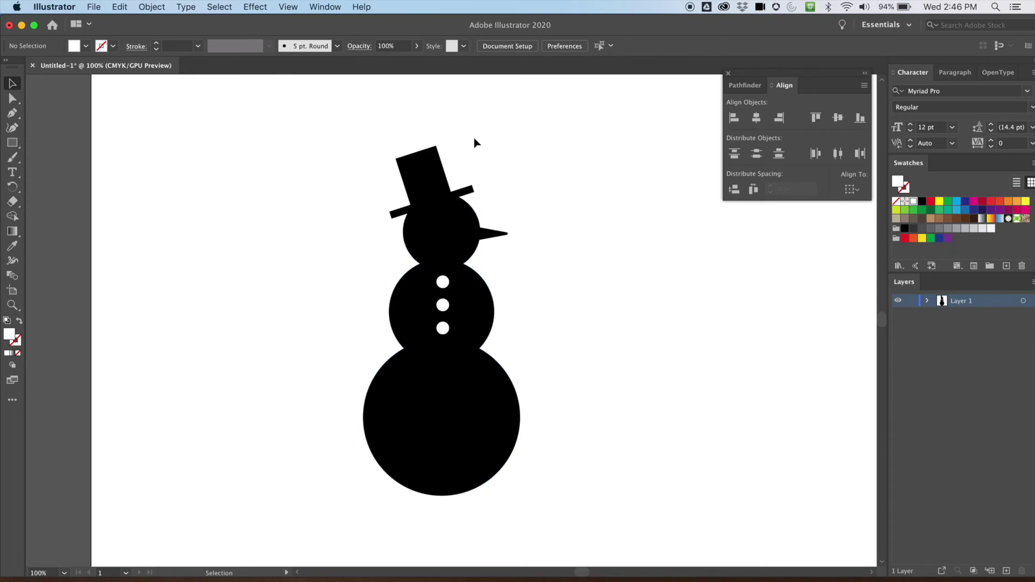
drag(446, 283, 448, 340)
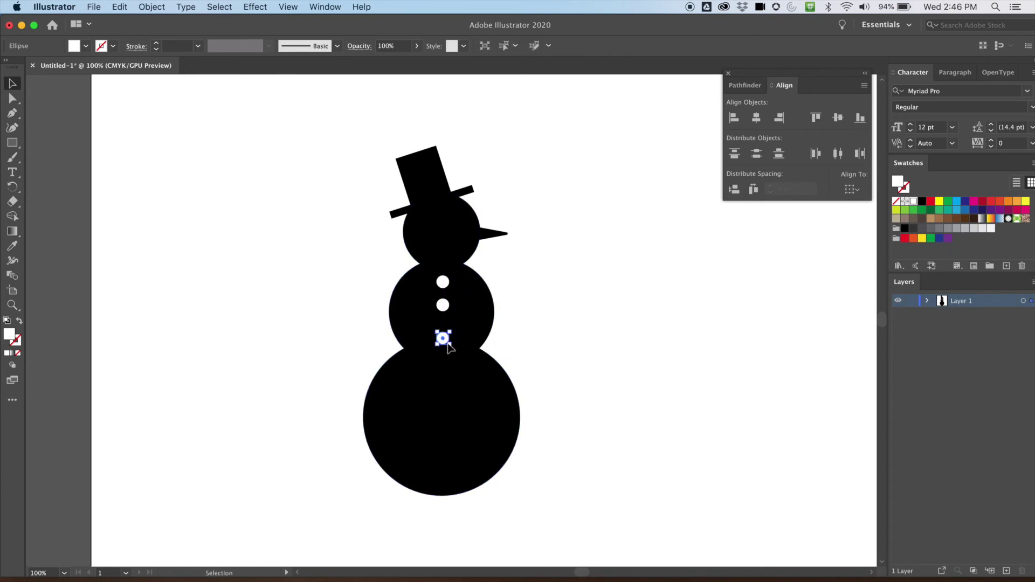
Space the three remaining buttons evenly with Vertical Distribute Center
click(442, 283)
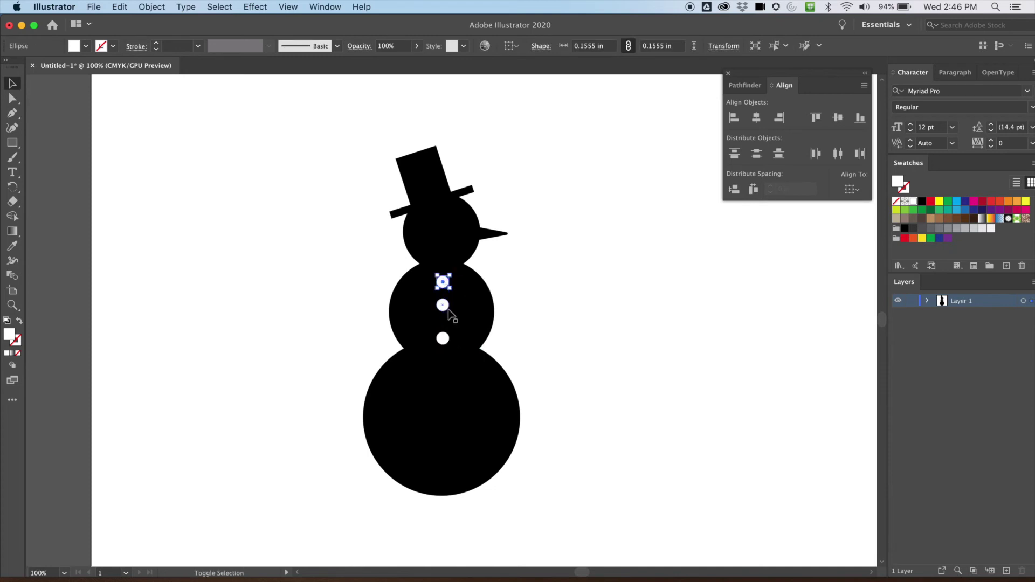
shift+click(443, 305)
shift+click(443, 339)
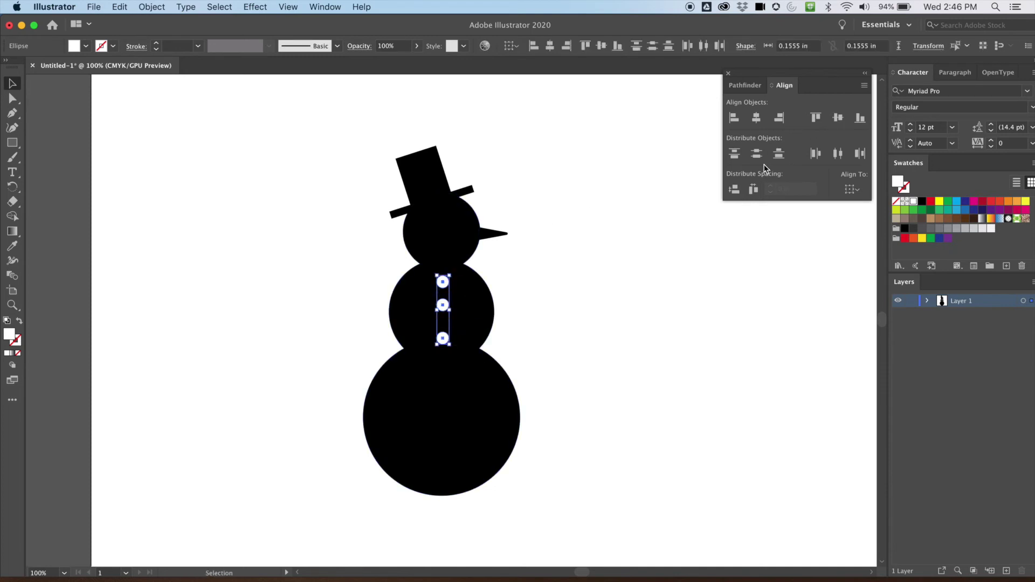
click(735, 155)
click(598, 289)
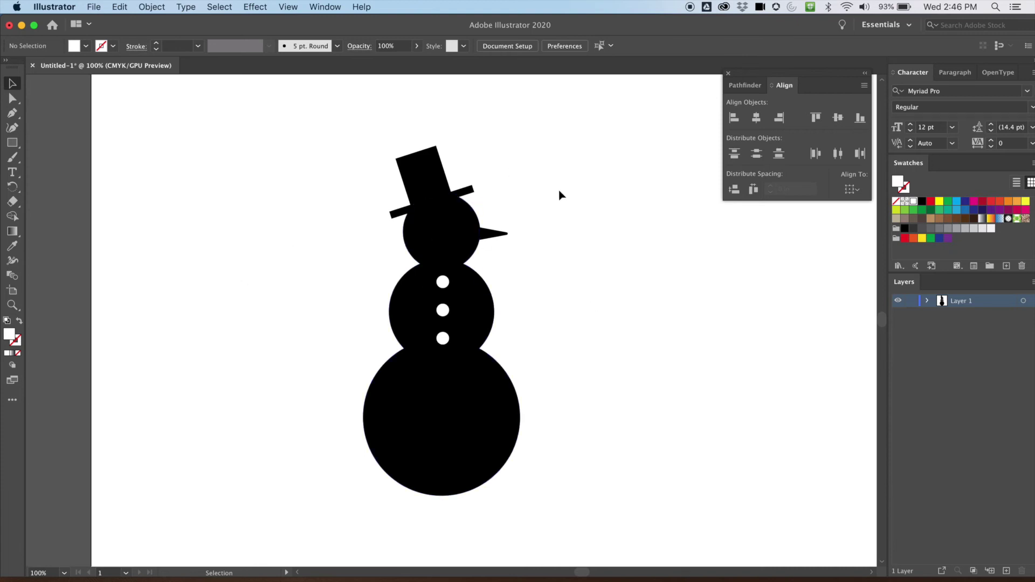
Try a duplicated button as an eye on the head, delete it, and show the Pathfinder panel
drag(444, 282, 460, 224)
click(528, 276)
mouse_move(462, 219)
mouse_down()
mouse_move(471, 225)
mouse_move(464, 218)
mouse_up()
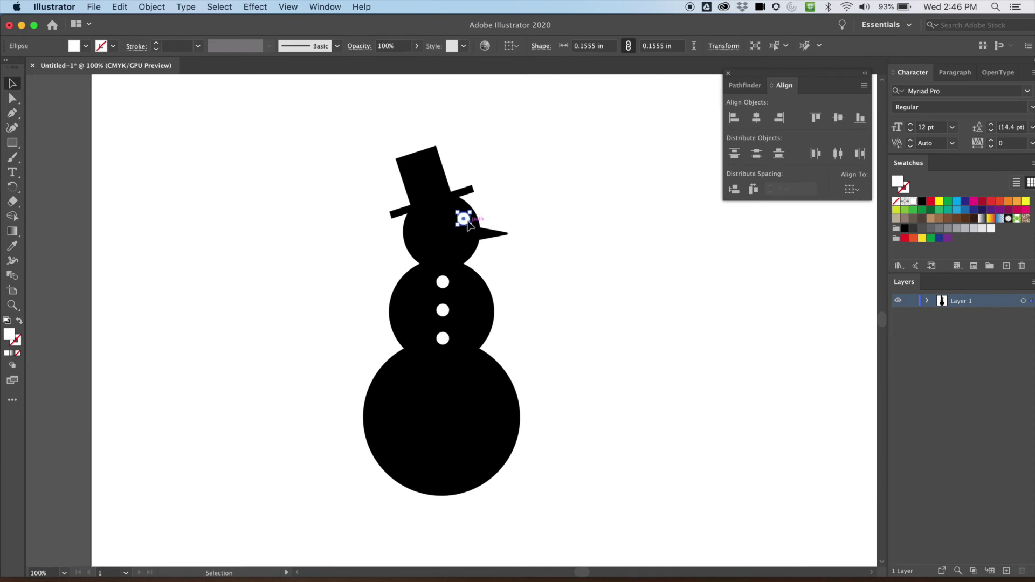
key(Delete)
click(507, 234)
click(497, 244)
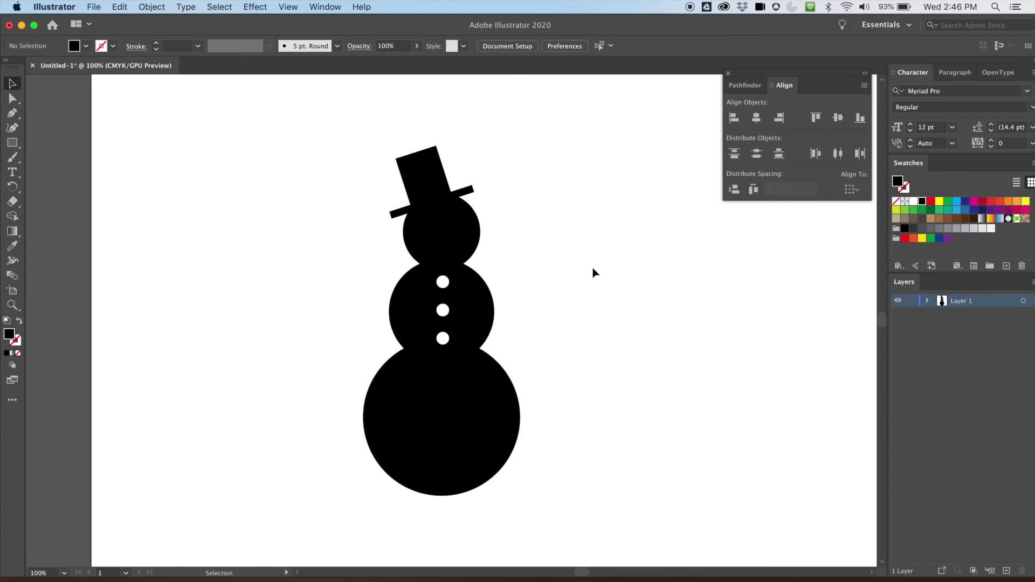
key(super+z)
click(577, 290)
click(749, 85)
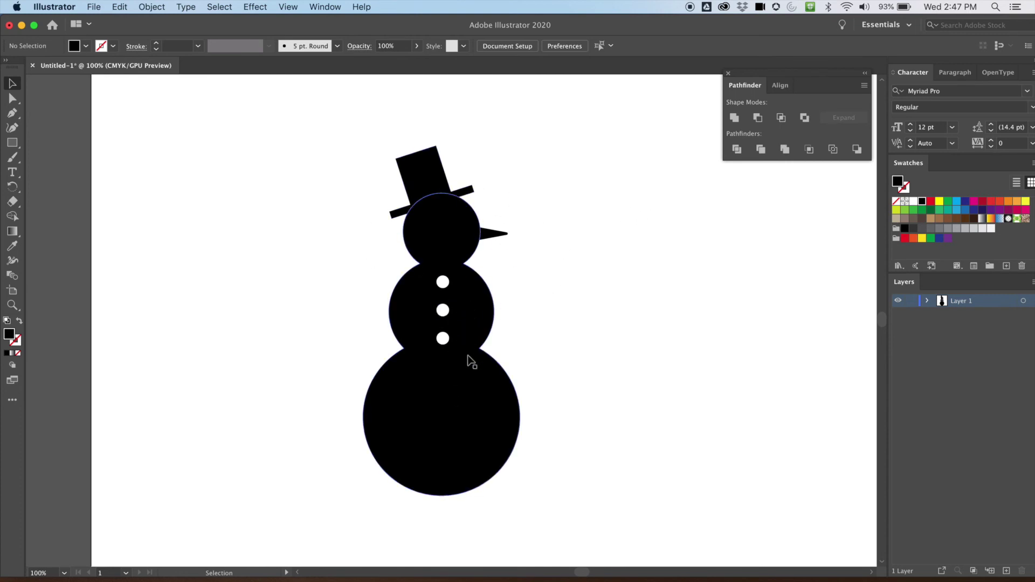
Save the drawing as Snowman1.ai in the Snowman folder with default Illustrator options
click(94, 7)
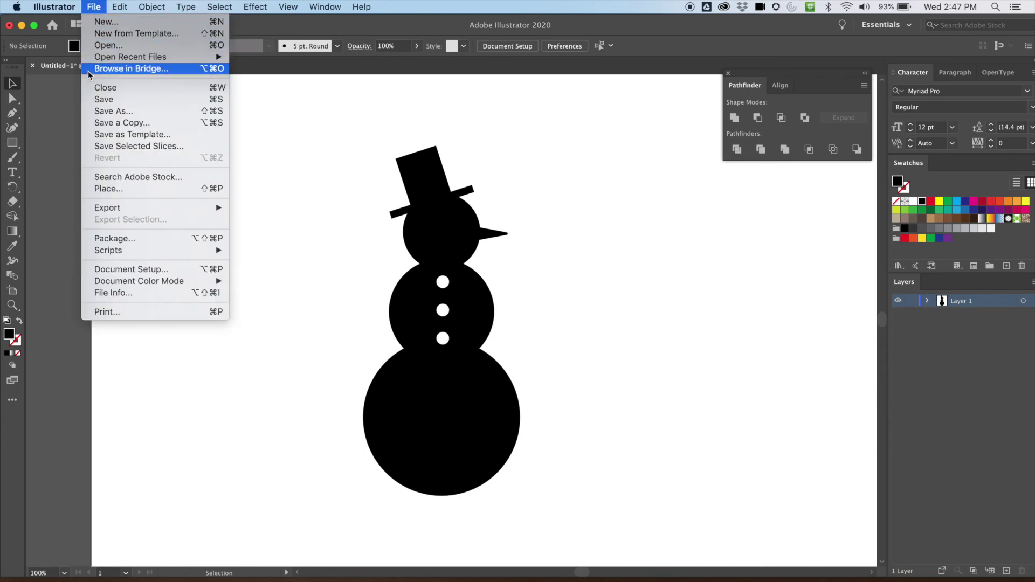
click(104, 99)
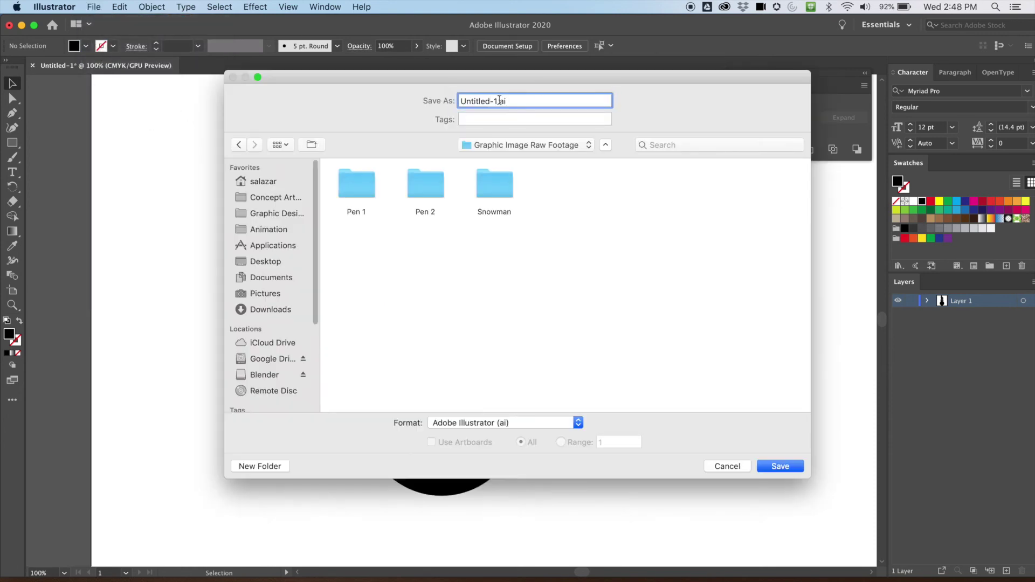
drag(496, 100, 378, 93)
text(Snowmasn)
key(BackSpace)
text(n)
double_click(495, 184)
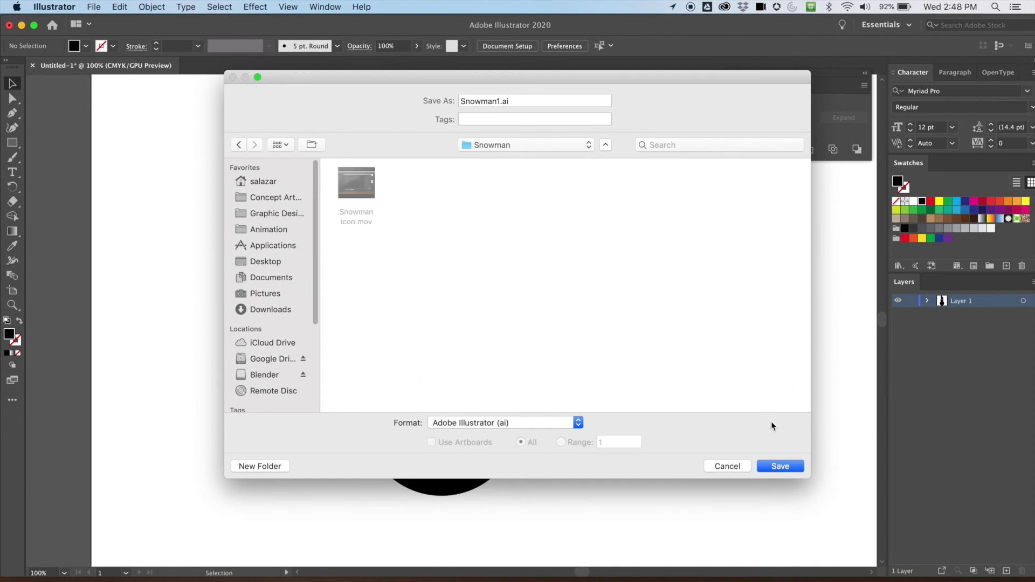
click(781, 466)
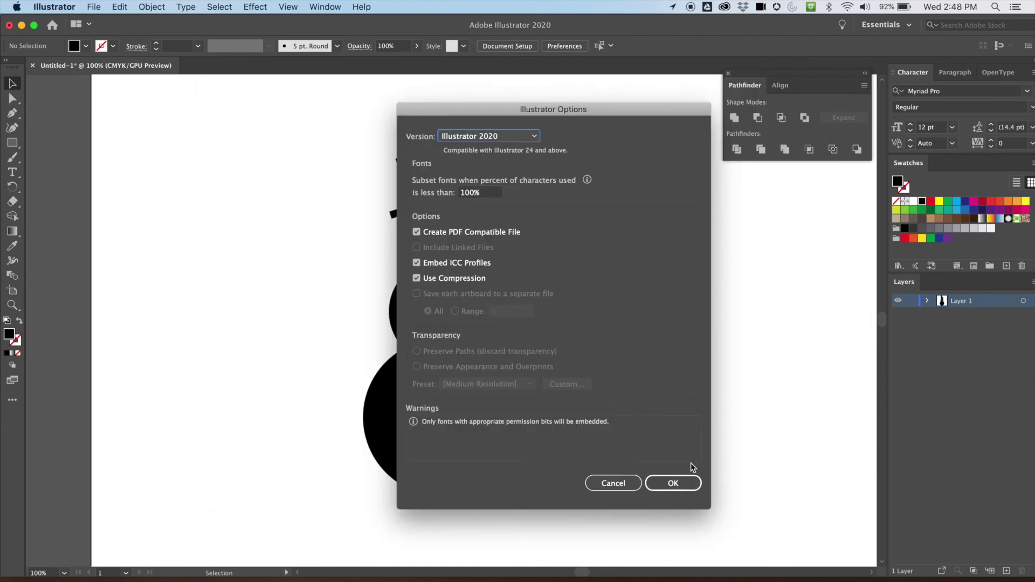
click(677, 483)
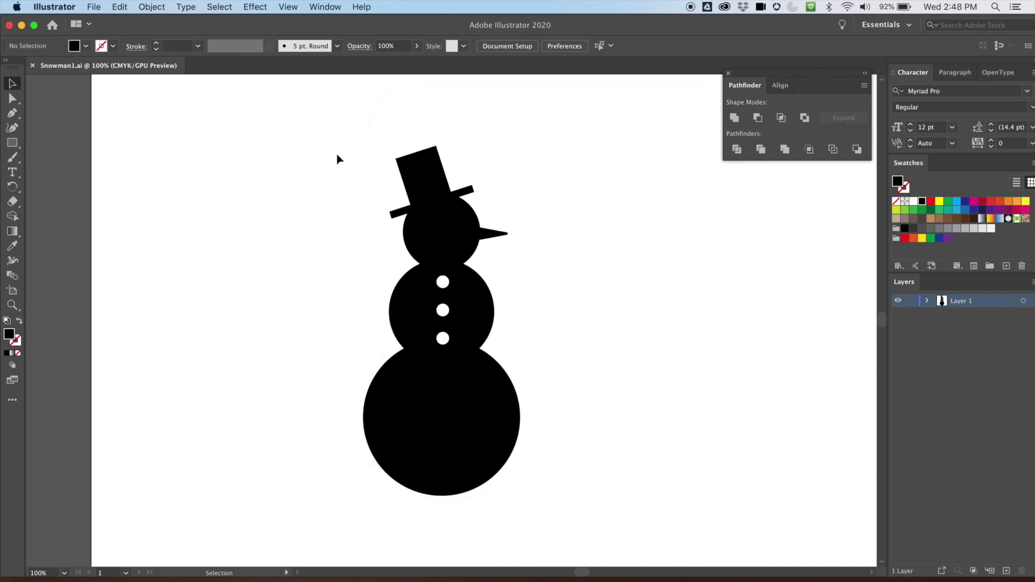
Marquee-select the black snowman shapes and merge them into one path with Pathfinder Unite
drag(351, 164, 410, 216)
click(558, 187)
drag(507, 143, 394, 263)
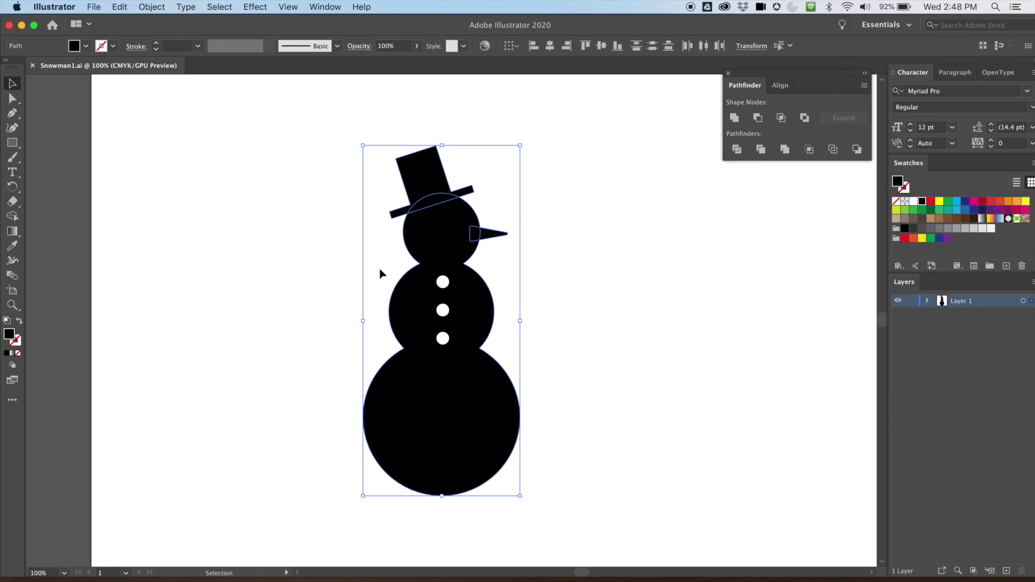
click(536, 161)
drag(541, 152, 398, 246)
click(734, 118)
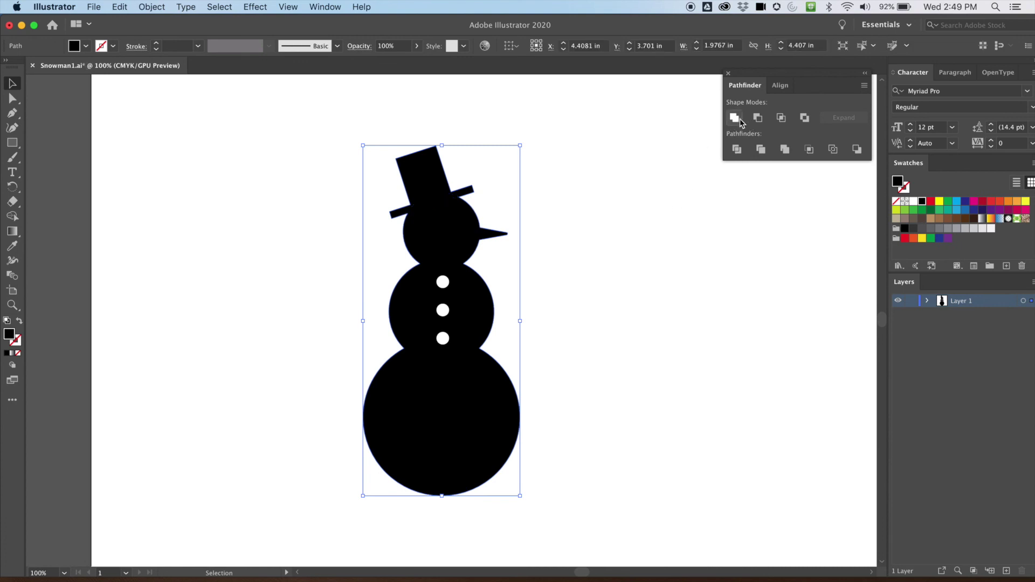
click(561, 218)
click(425, 194)
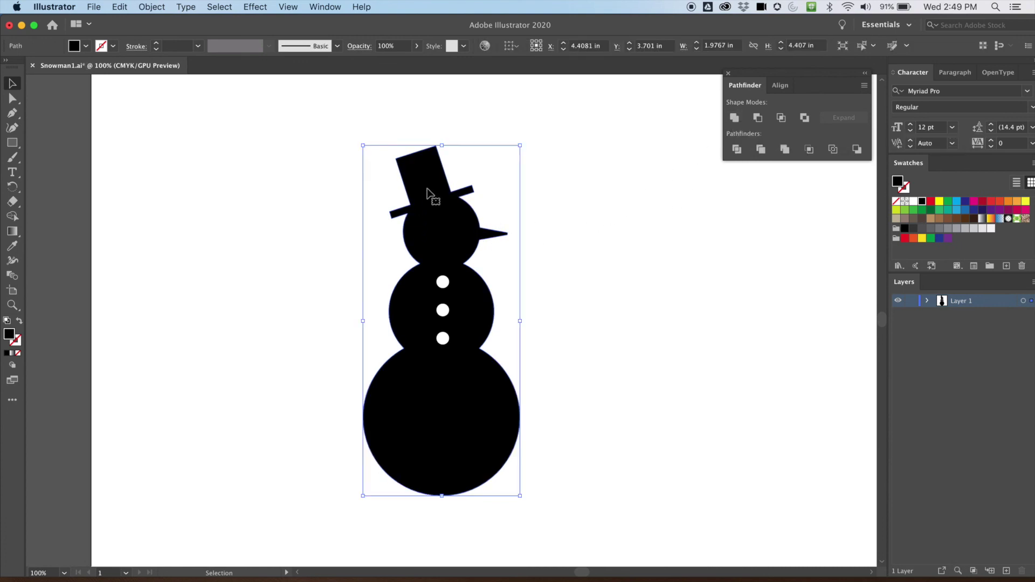
click(559, 249)
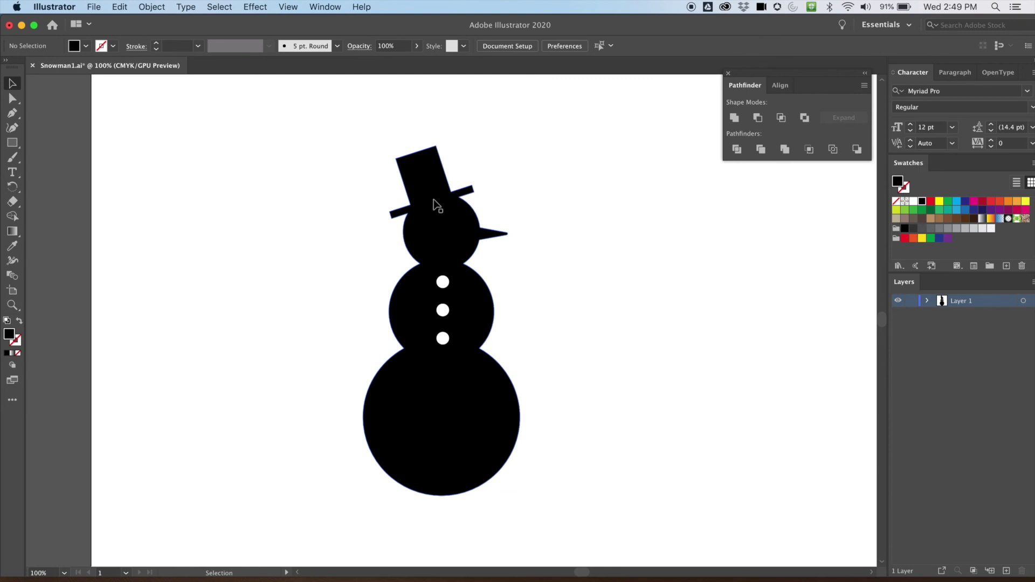
click(456, 224)
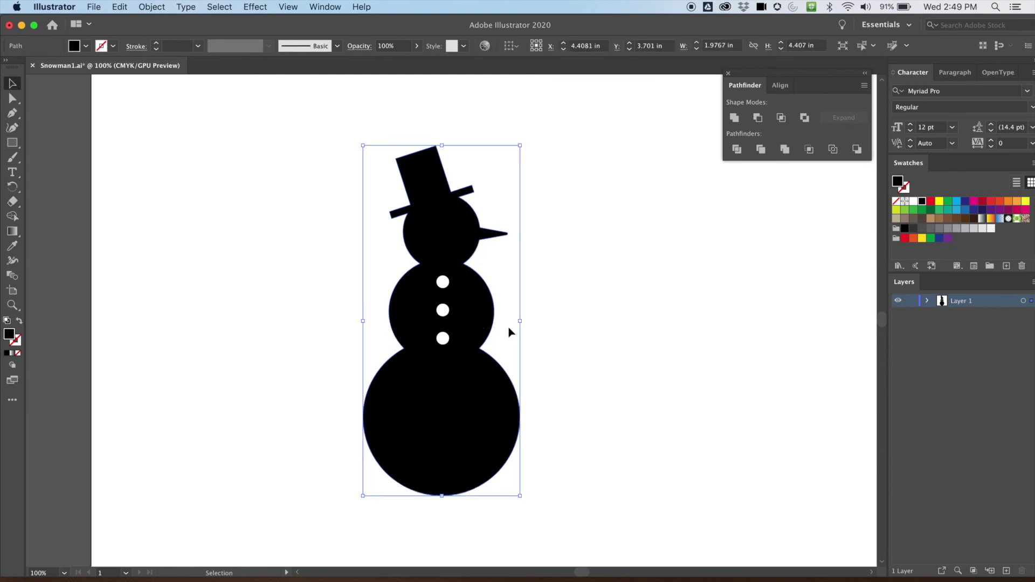
click(599, 286)
Select the three buttons plus the body and punch the buttons out with Minus Front
click(445, 308)
click(444, 338)
click(619, 225)
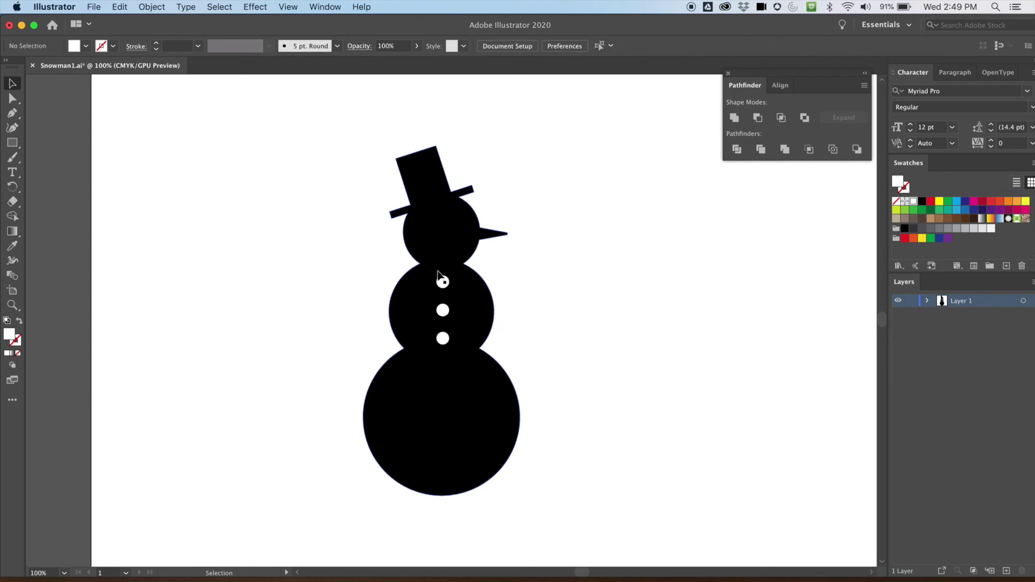
click(442, 281)
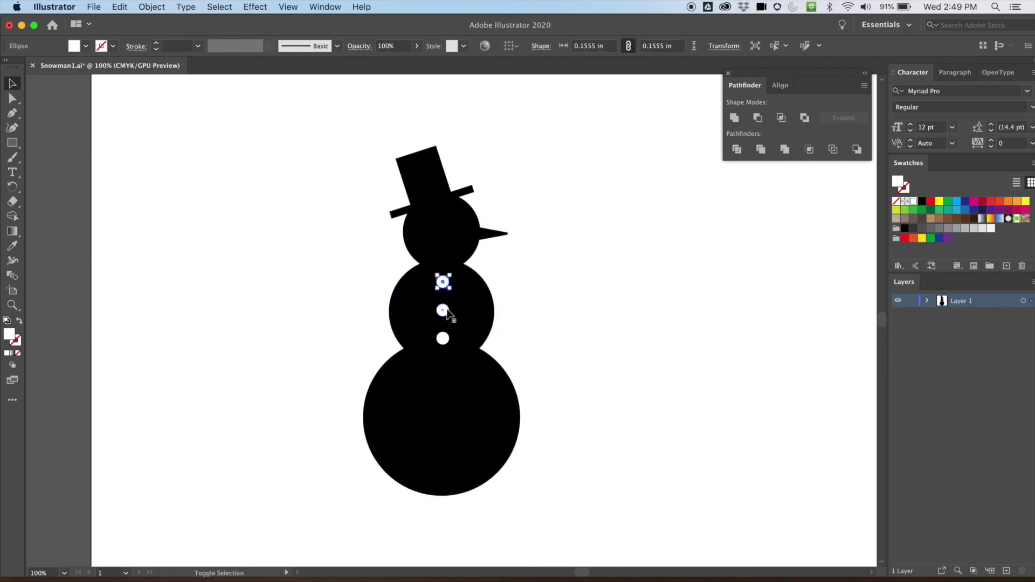
shift+click(442, 310)
shift+click(443, 338)
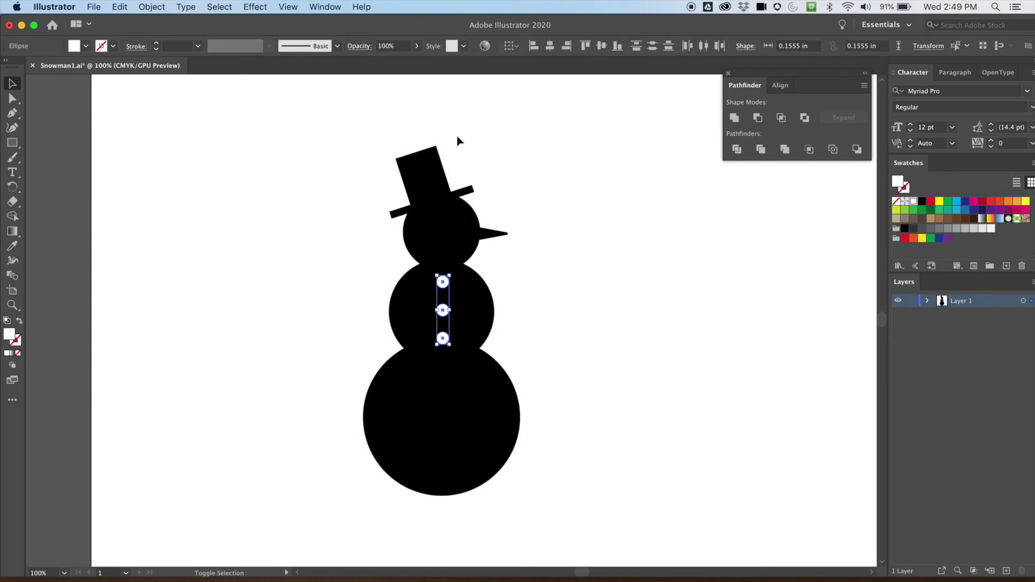
shift+click(444, 216)
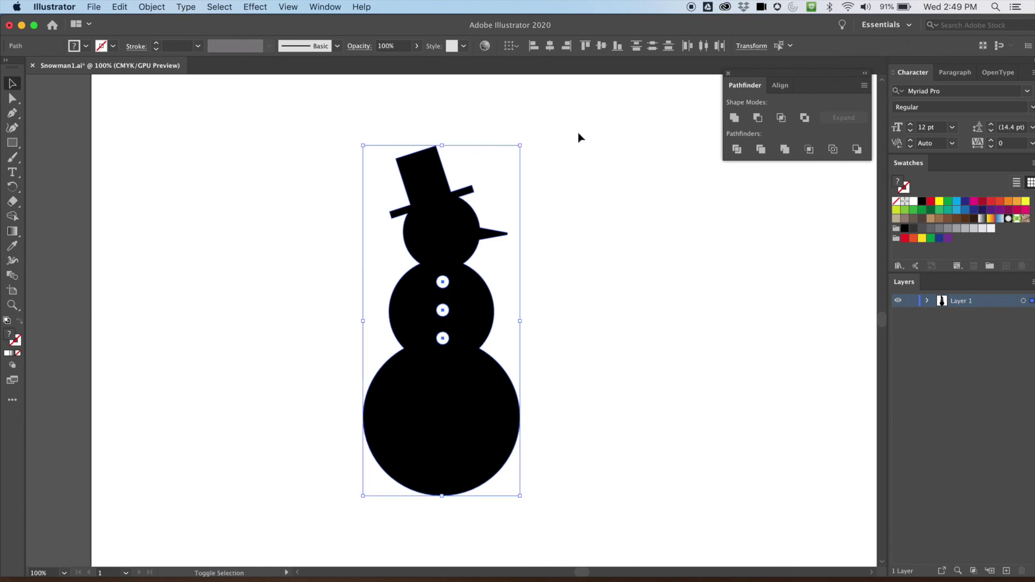
click(927, 301)
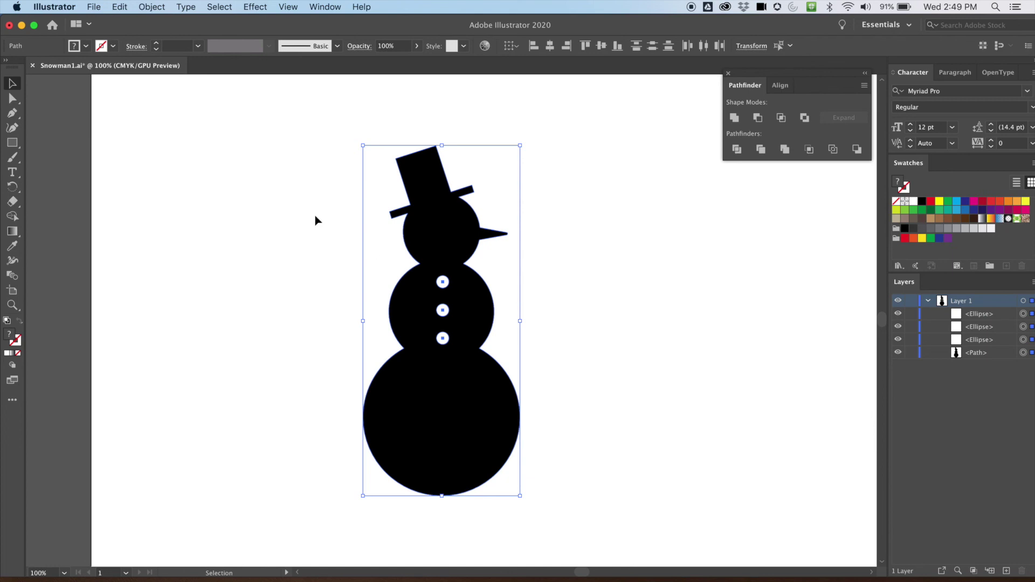
click(758, 118)
click(652, 263)
Check the compound path's anchor points, then move the snowman slightly left to about X 4.1951 in
click(12, 99)
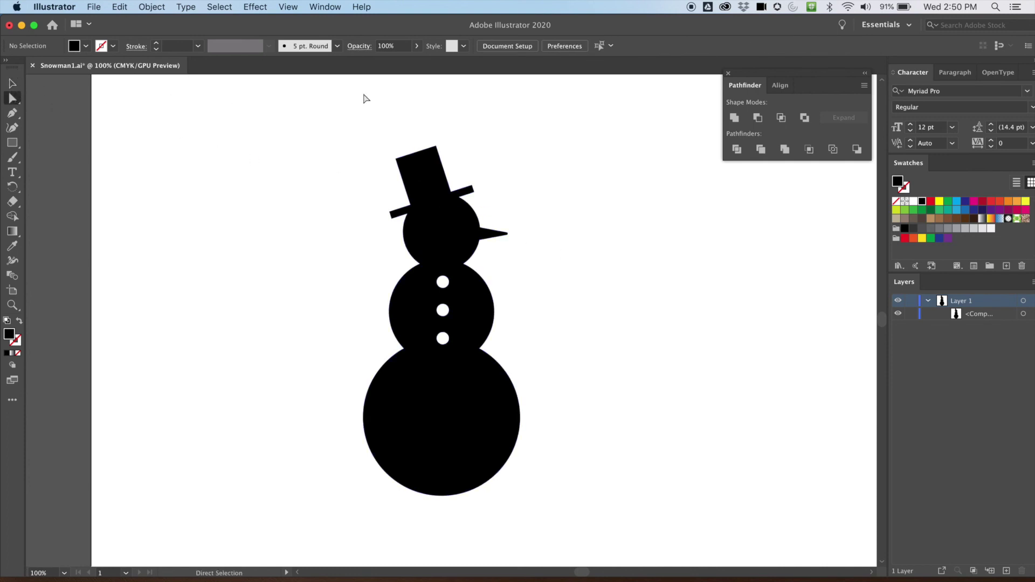
click(416, 156)
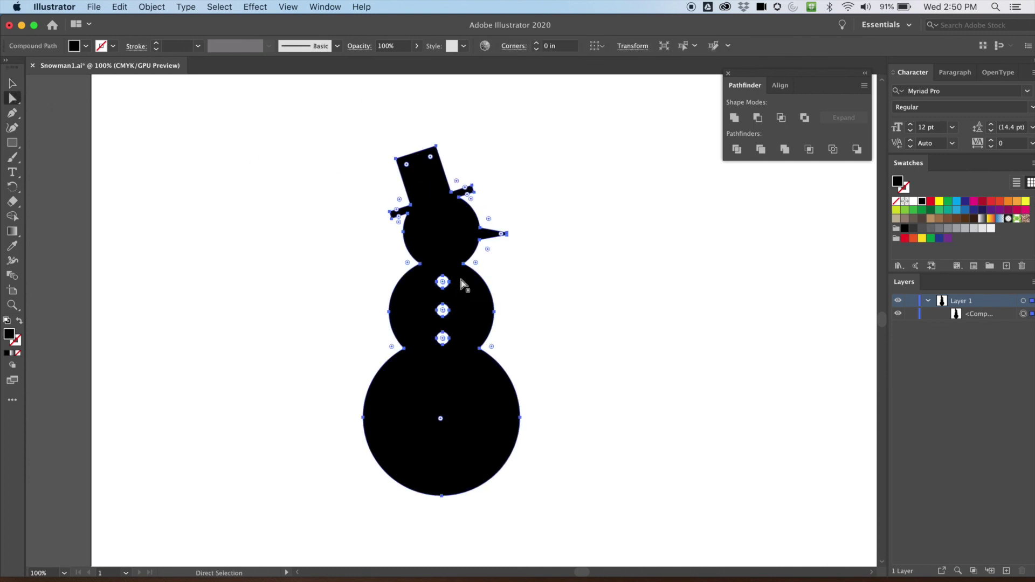
click(12, 83)
click(529, 274)
click(463, 338)
mouse_move(471, 296)
mouse_down()
mouse_move(585, 278)
mouse_move(392, 319)
mouse_move(477, 324)
mouse_move(481, 303)
mouse_move(458, 303)
mouse_up()
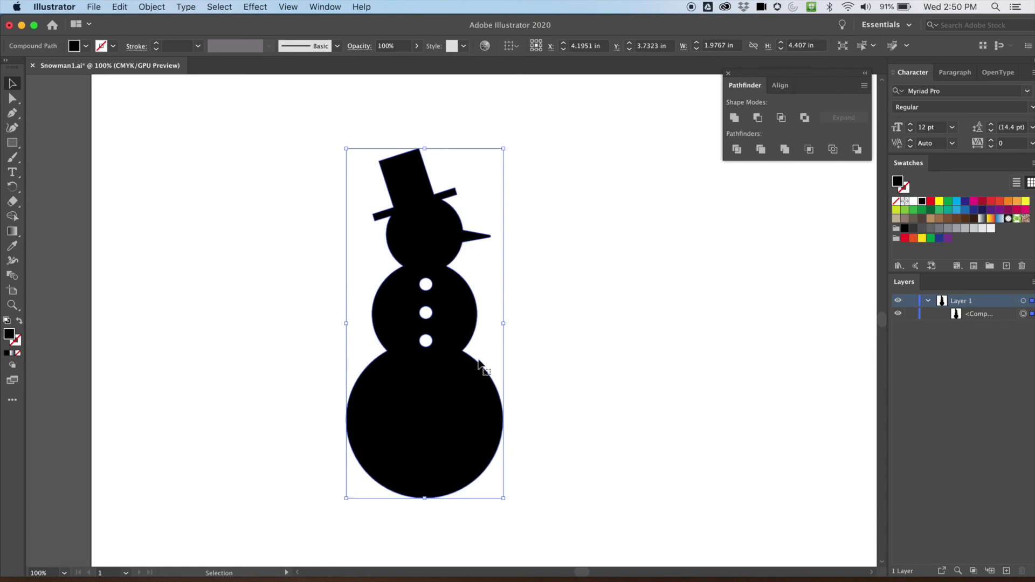
click(487, 226)
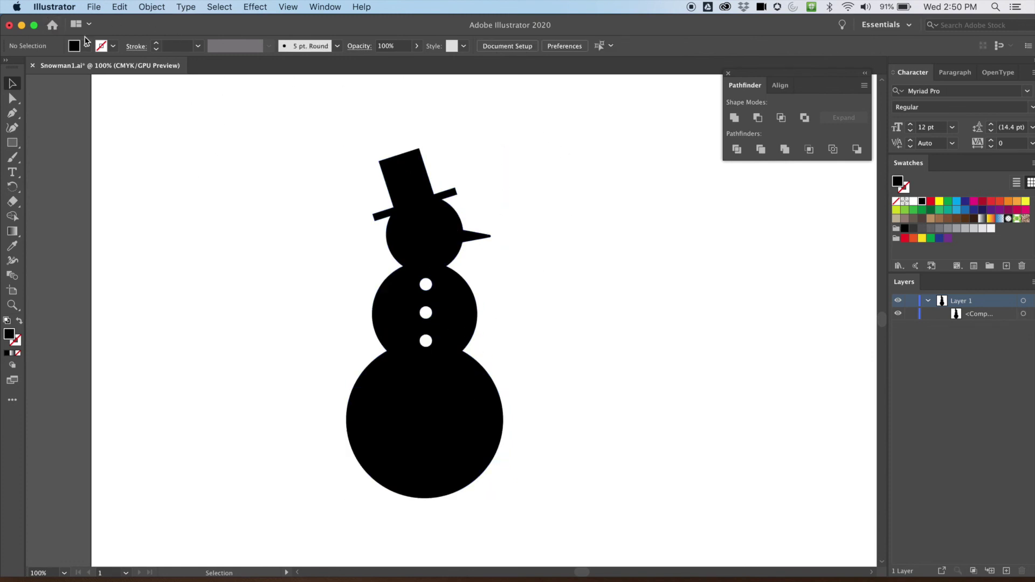
click(93, 6)
Save As SnowmanFlat1.ai in the Snowman folder with default Illustrator options
click(123, 110)
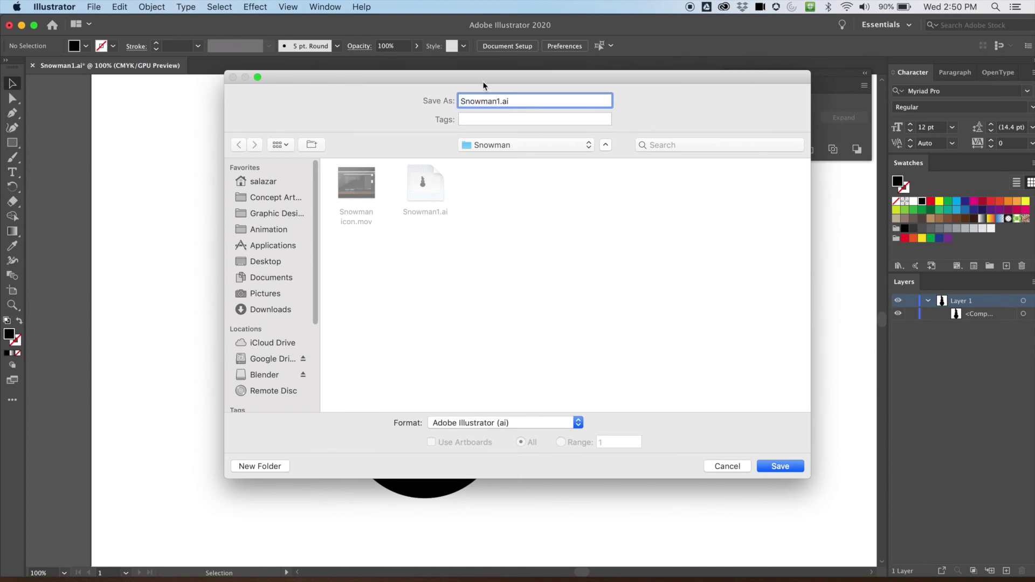
text(Flat)
click(779, 467)
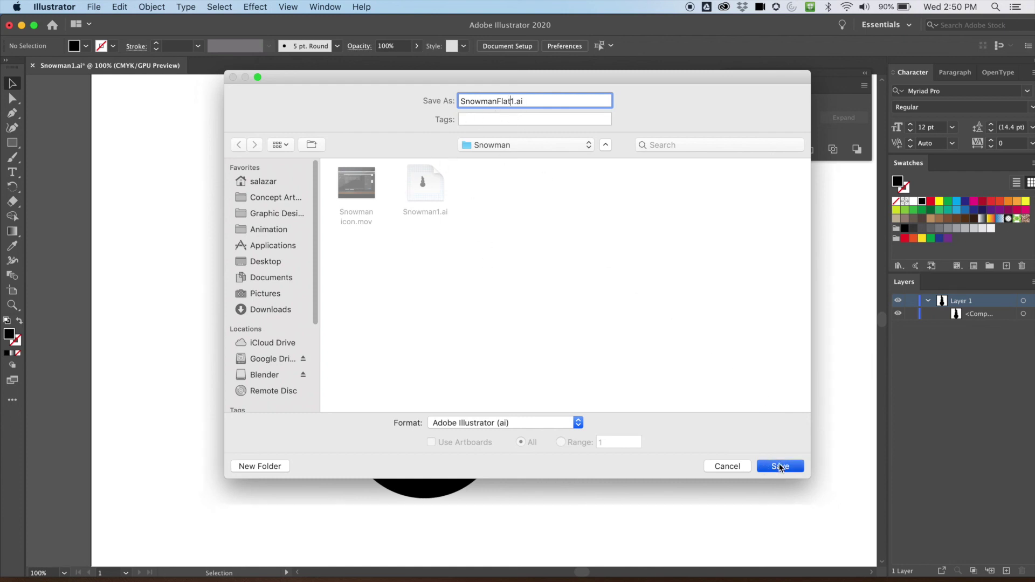
click(683, 481)
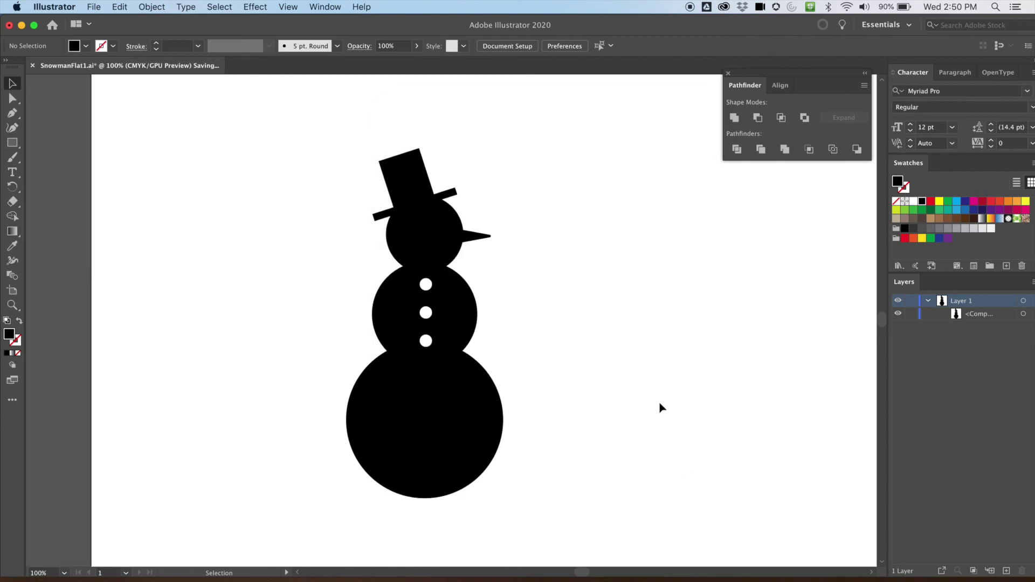